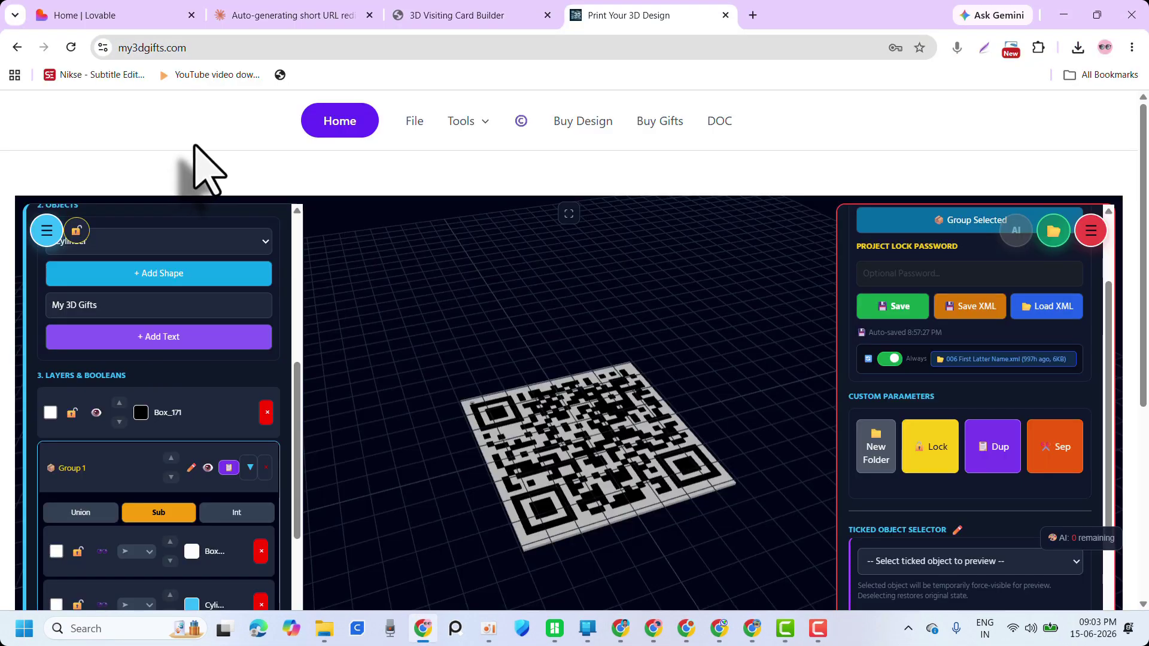
Open the 3D Visiting Card Builder page and review its contact and social profile fields
click(468, 121)
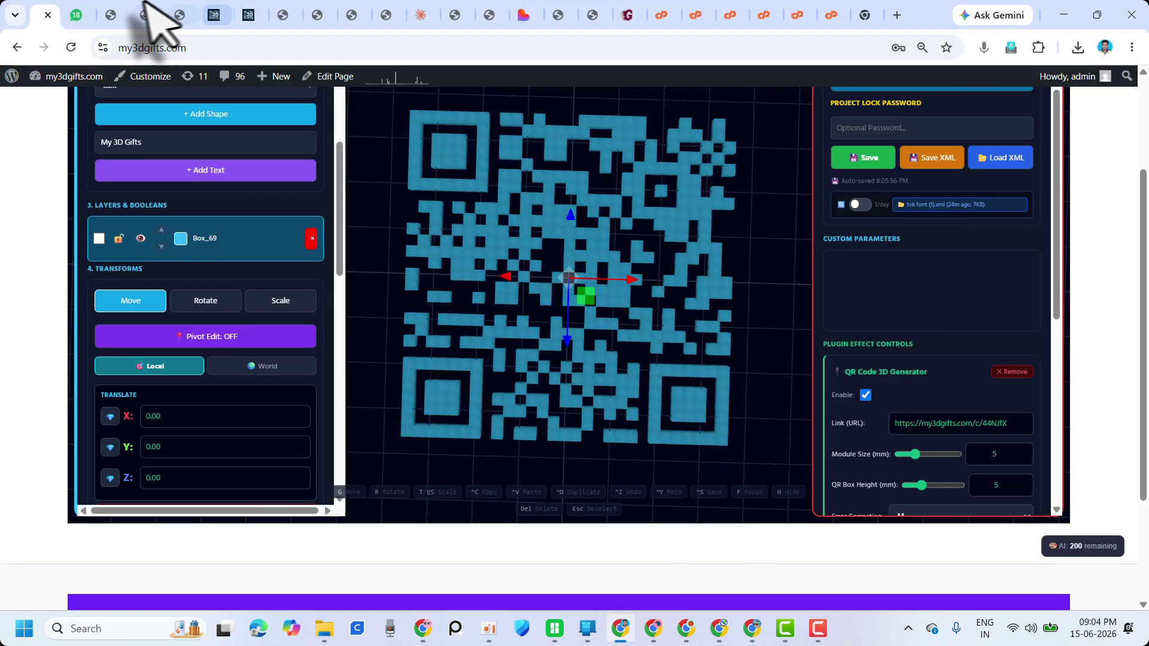
click(137, 18)
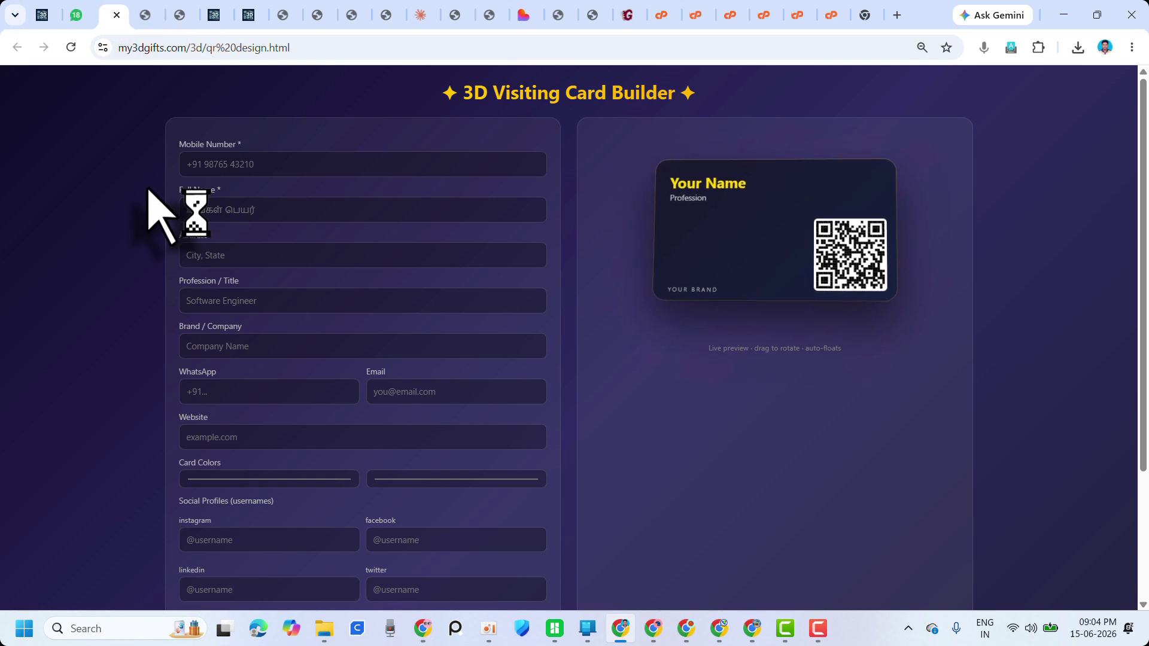
scroll(885, 418, down, 3)
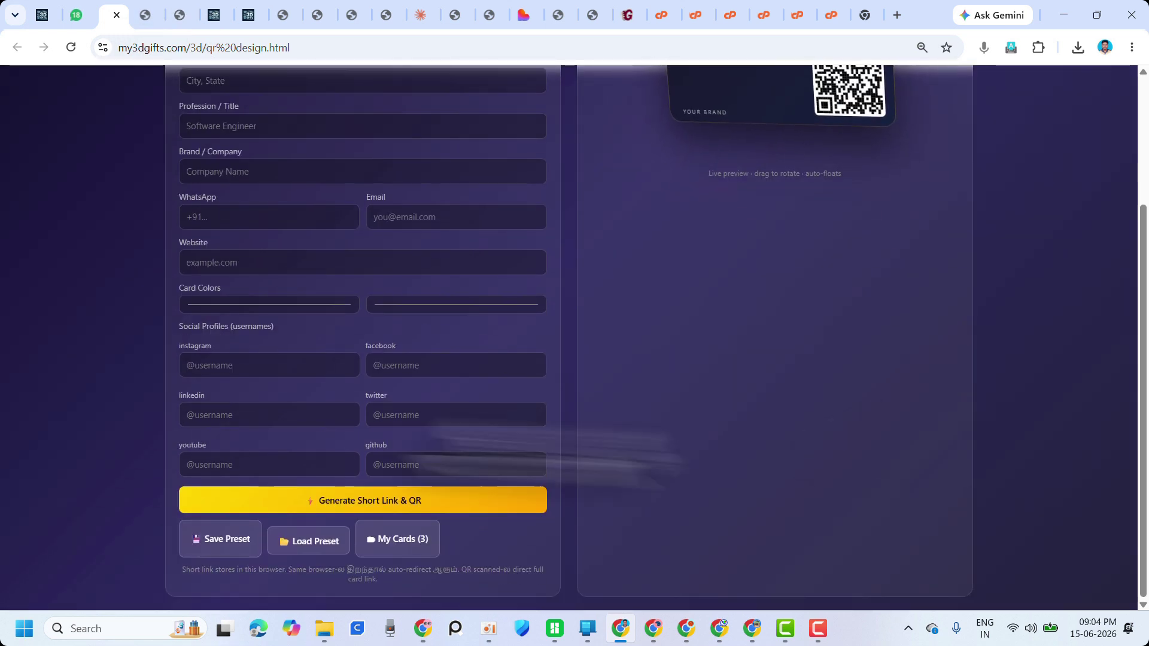
scroll(235, 371, up, 3)
click(216, 166)
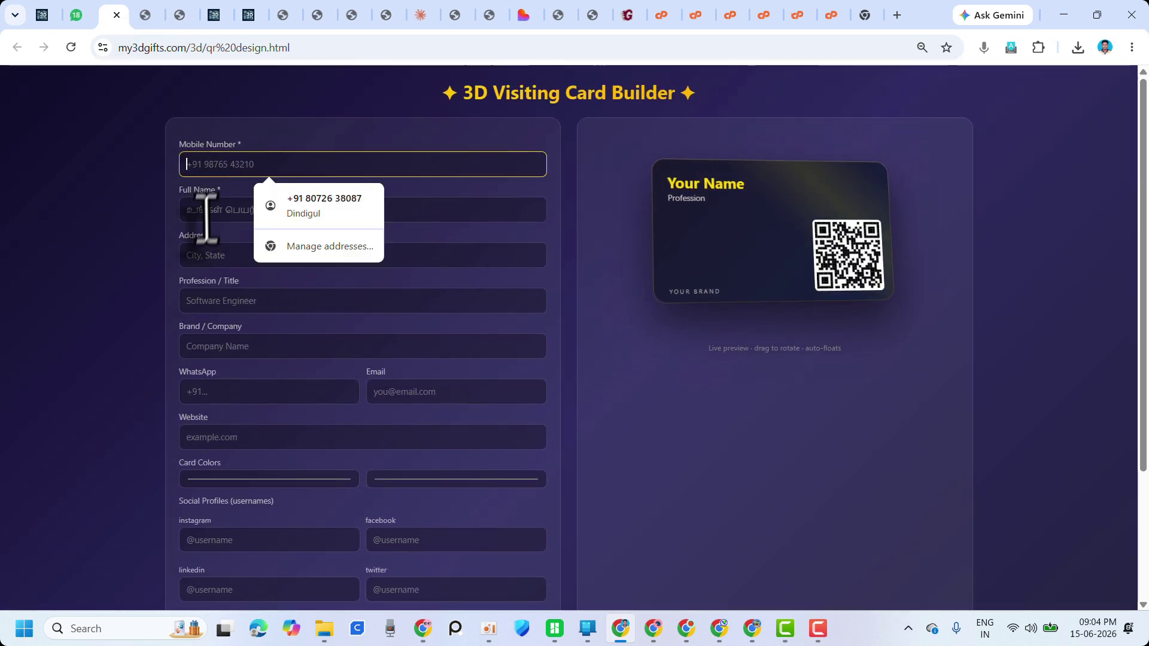
click(204, 211)
click(205, 252)
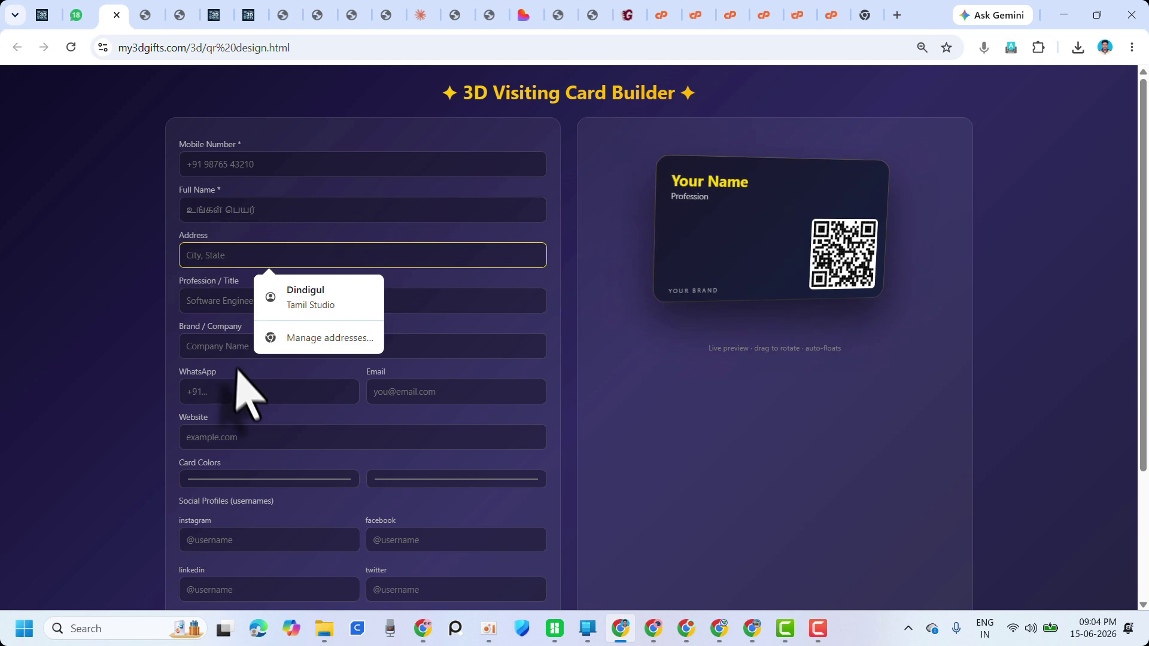
scroll(242, 371, down, 1)
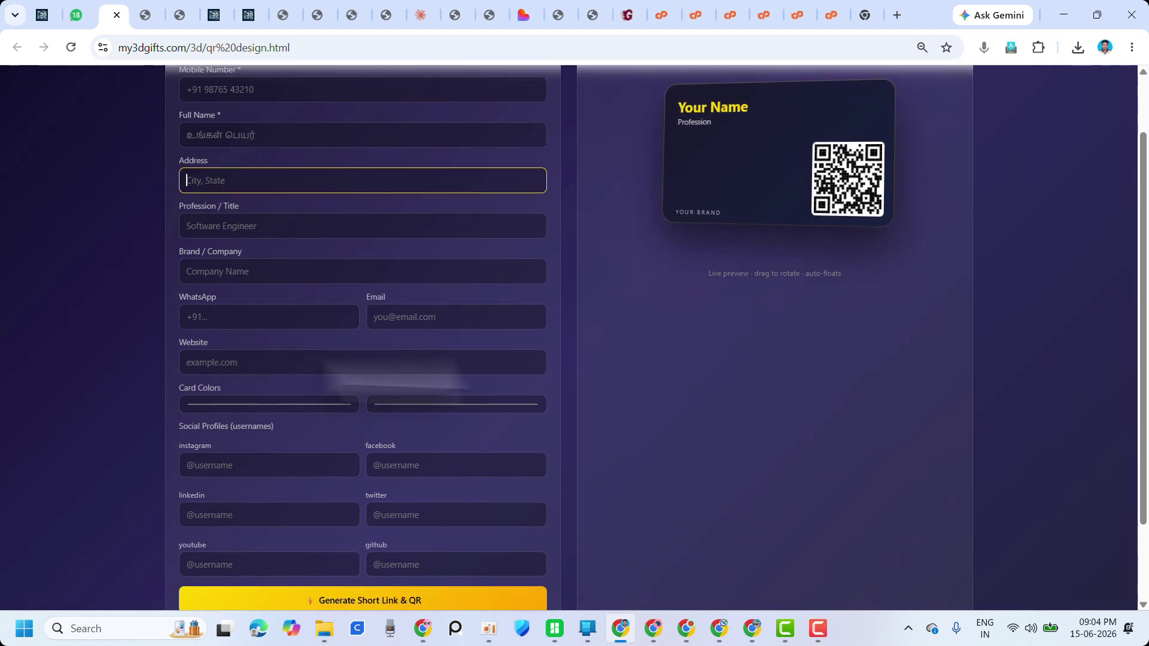
scroll(230, 245, up, 1)
Fill in the card's mobile number, full name and address from the saved autofill entry, and leave the email blank
click(233, 166)
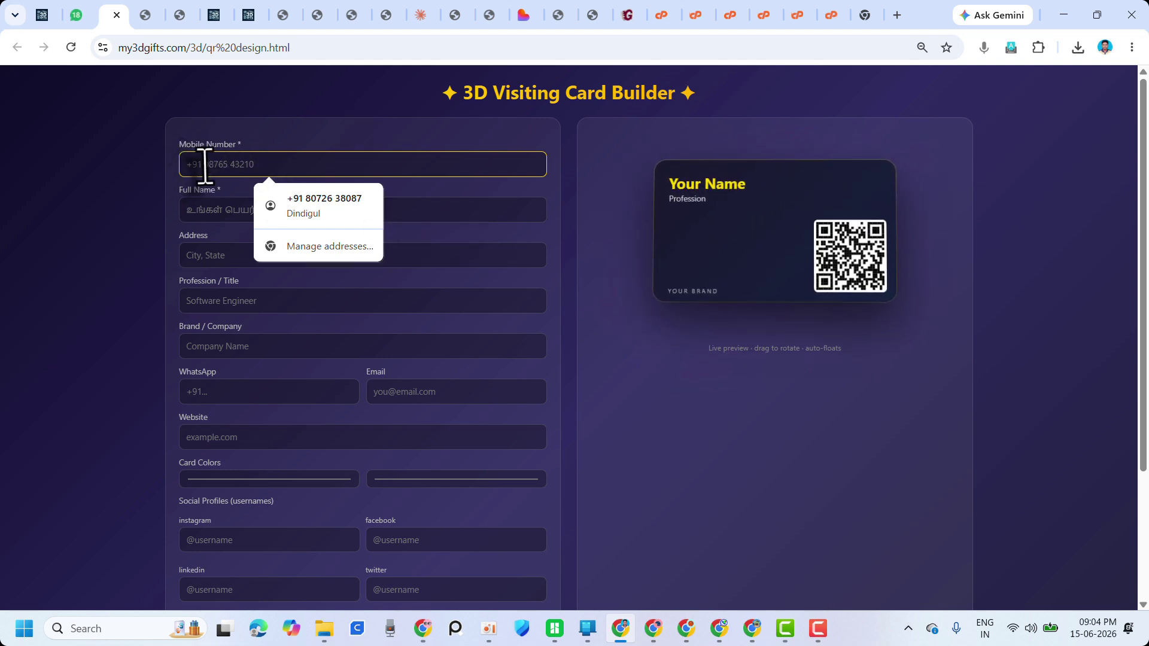
click(317, 205)
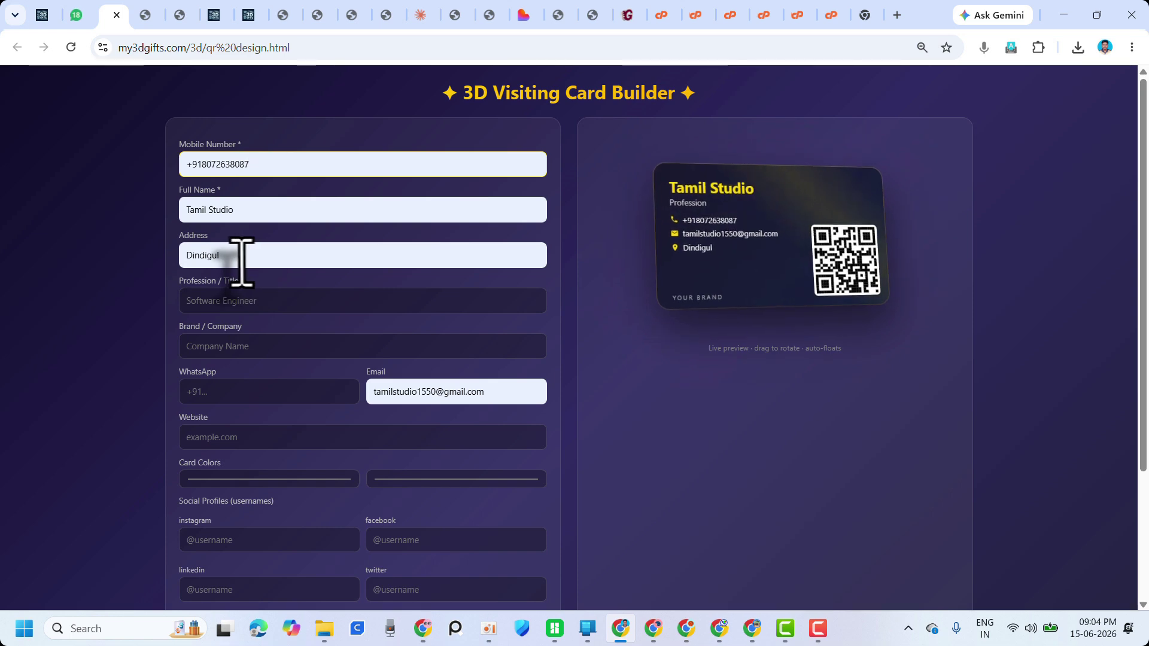
scroll(262, 272, down, 1)
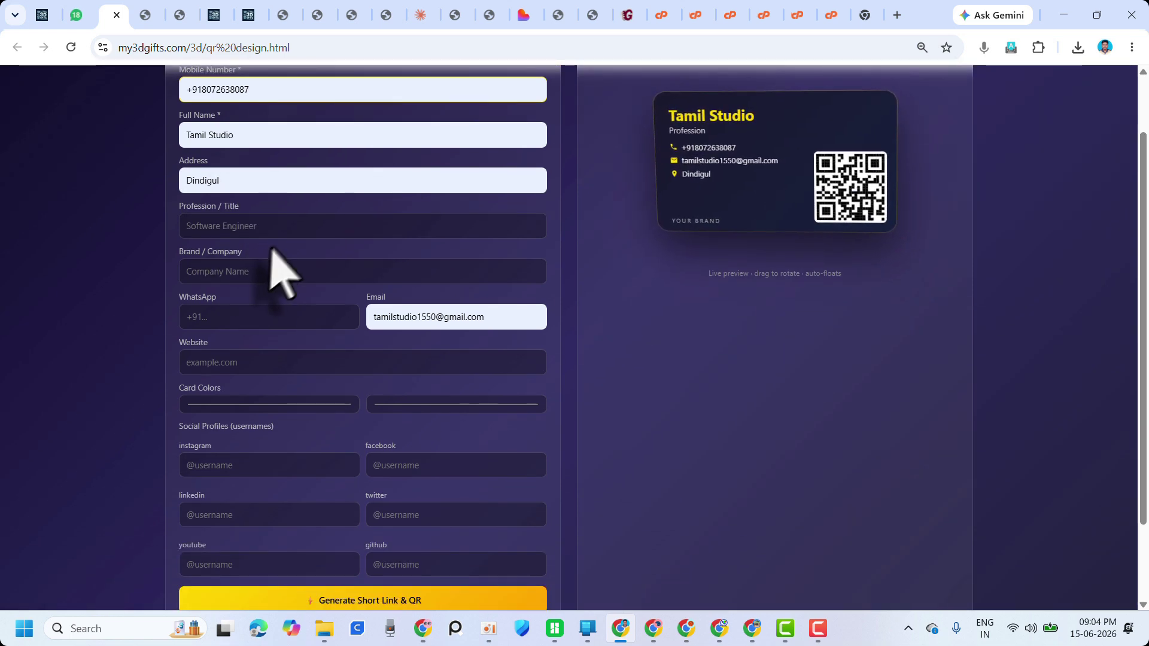
scroll(359, 410, down, 2)
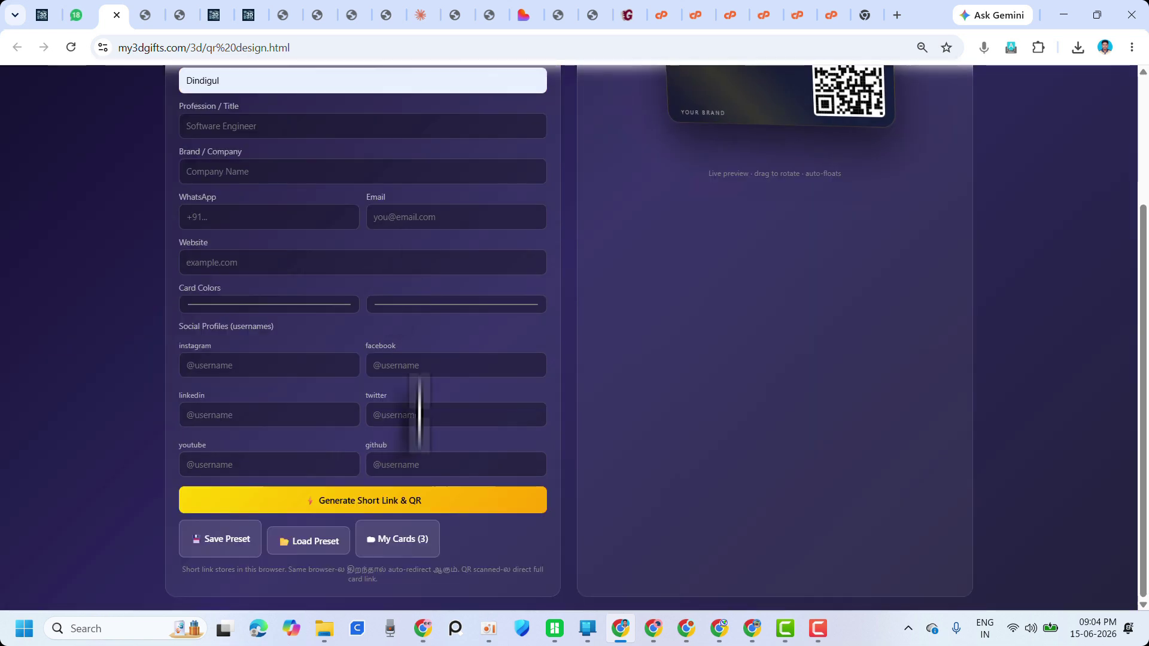
scroll(351, 326, up, 3)
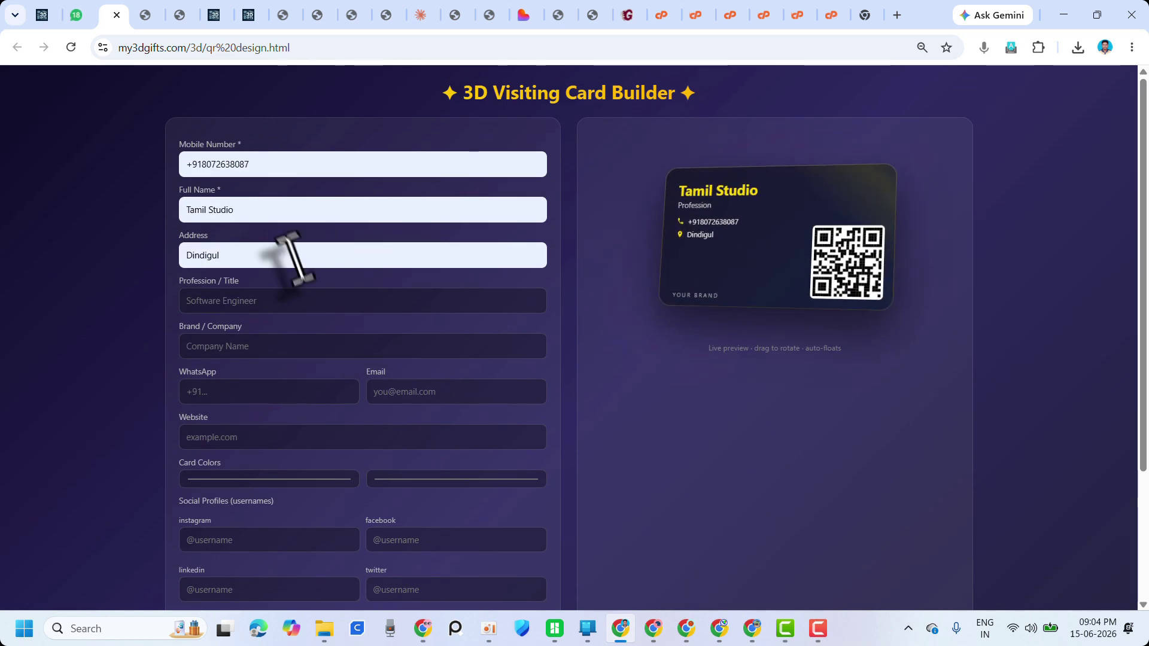
Generate the card's short link and QR code, and copy the short link
scroll(377, 508, down, 3)
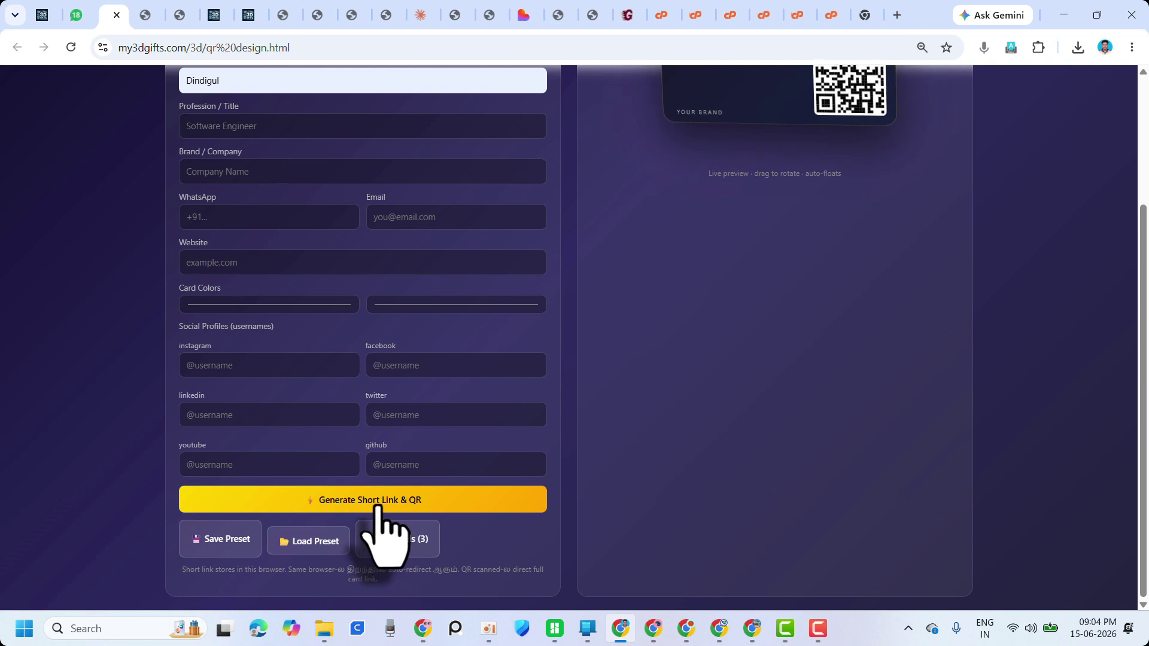
click(378, 509)
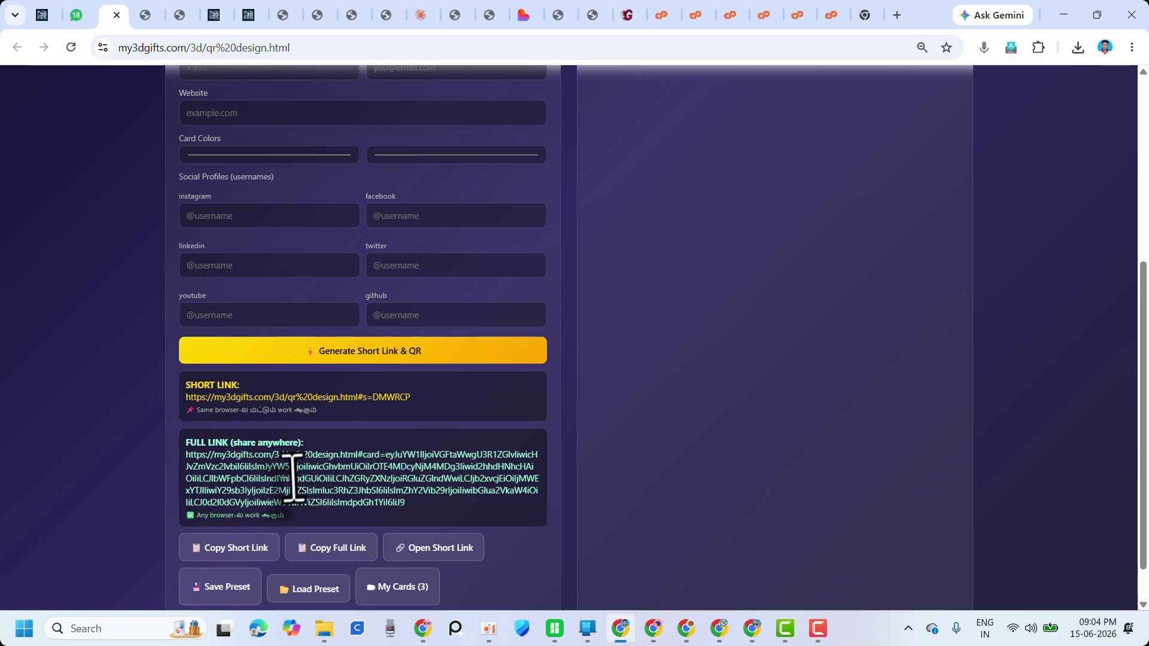
scroll(297, 479, up, 1)
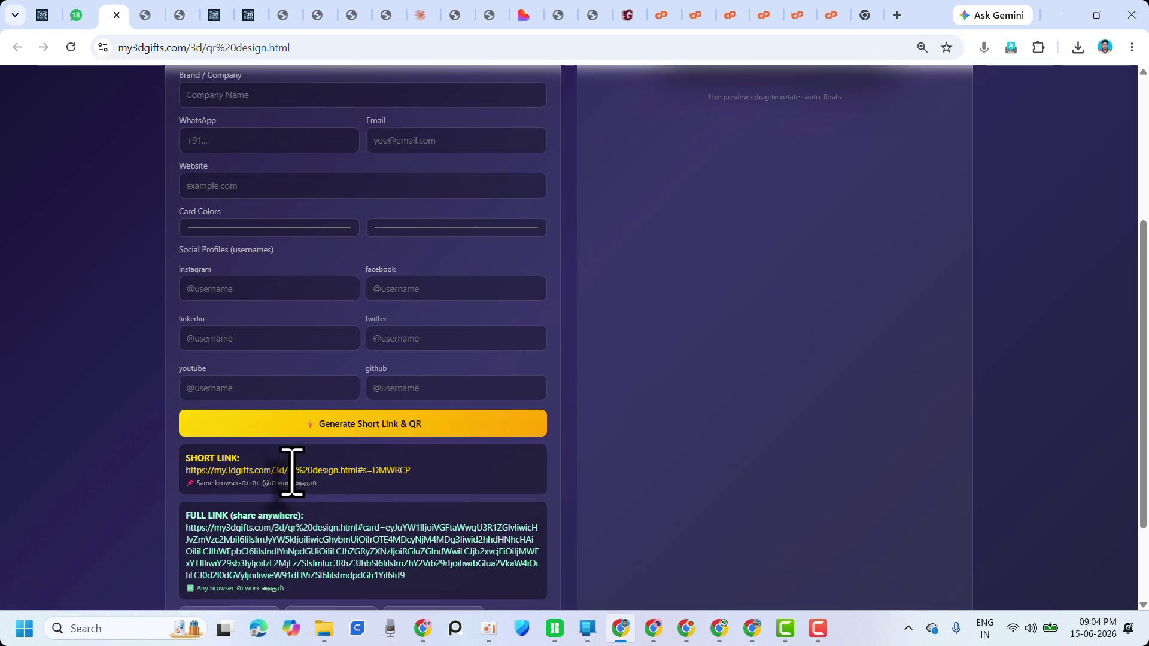
scroll(281, 464, down, 2)
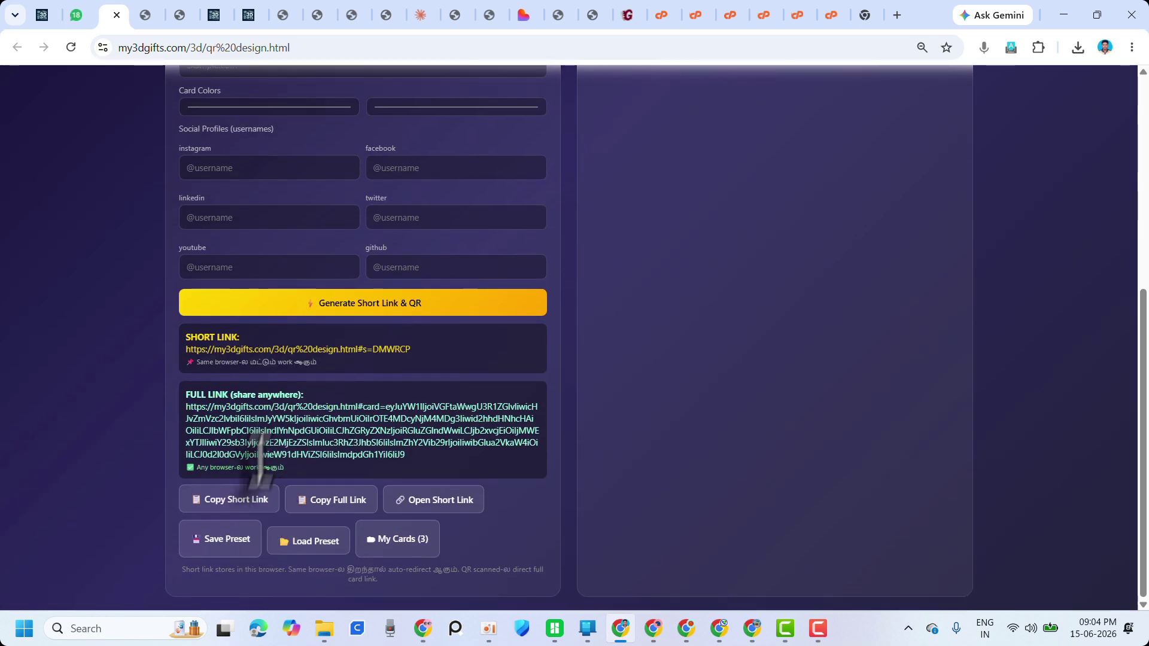
click(237, 503)
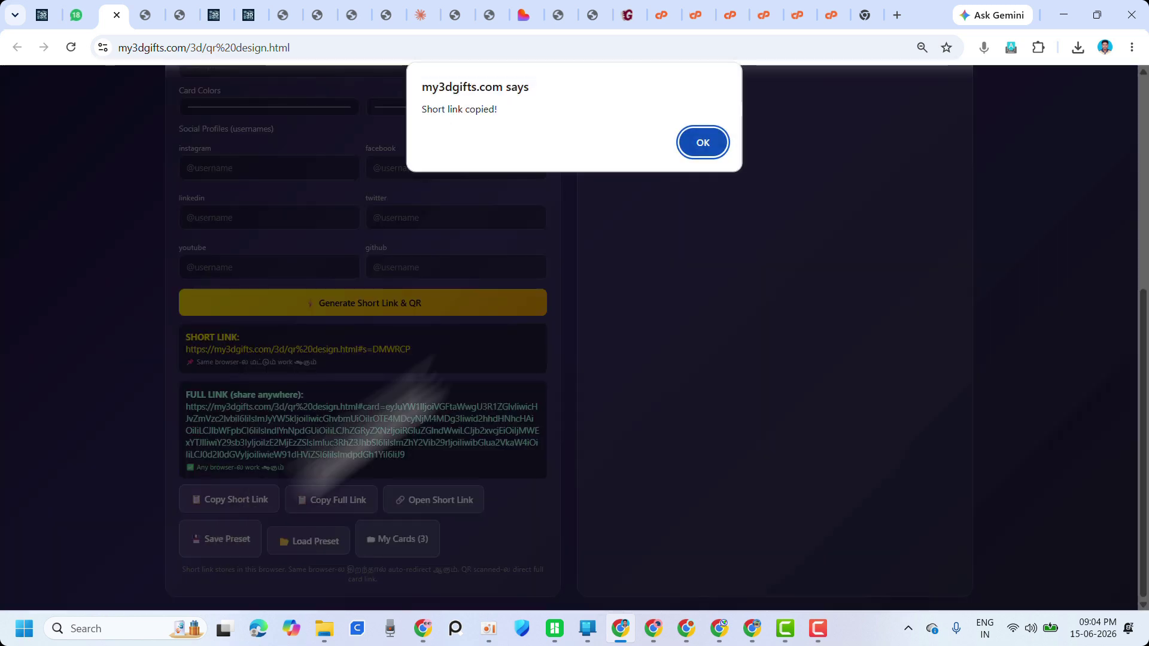
click(709, 142)
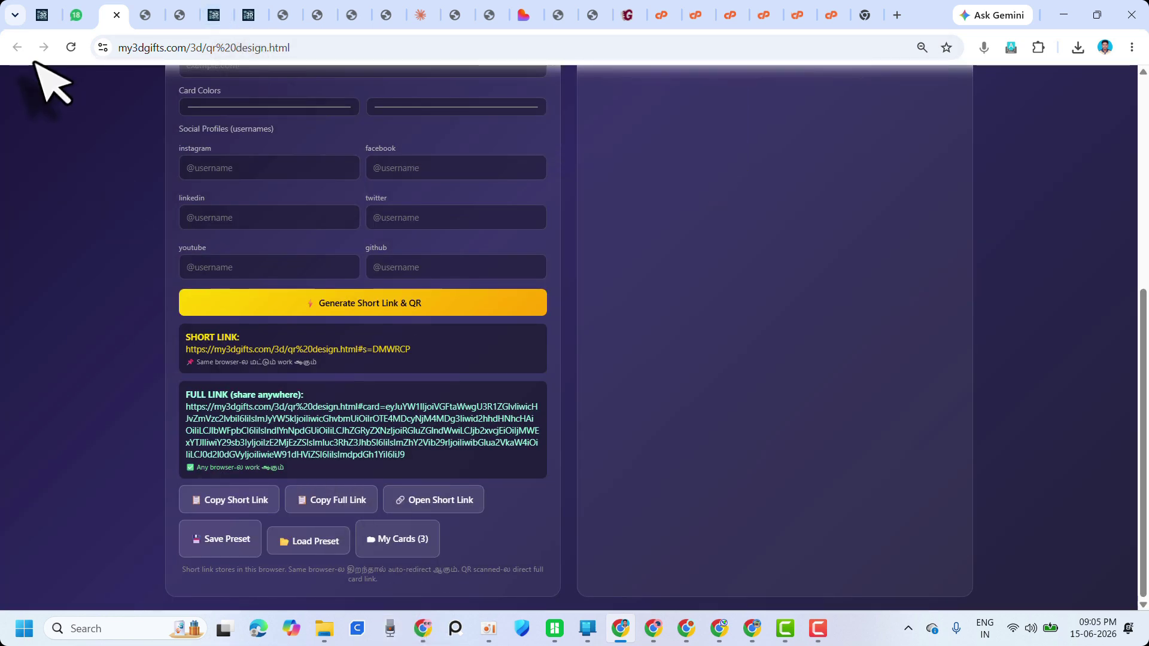
Switch to the Print Your 3D Design editor and add a Box shape to the empty scene
click(423, 628)
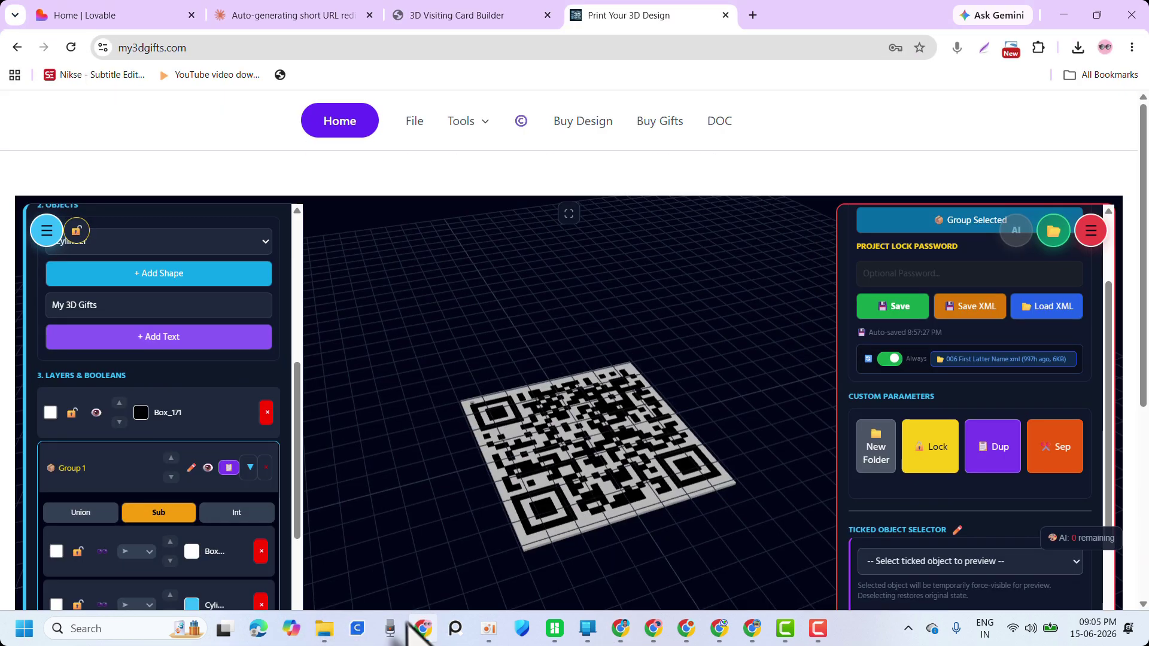
scroll(192, 347, down, 1)
scroll(169, 505, up, 1)
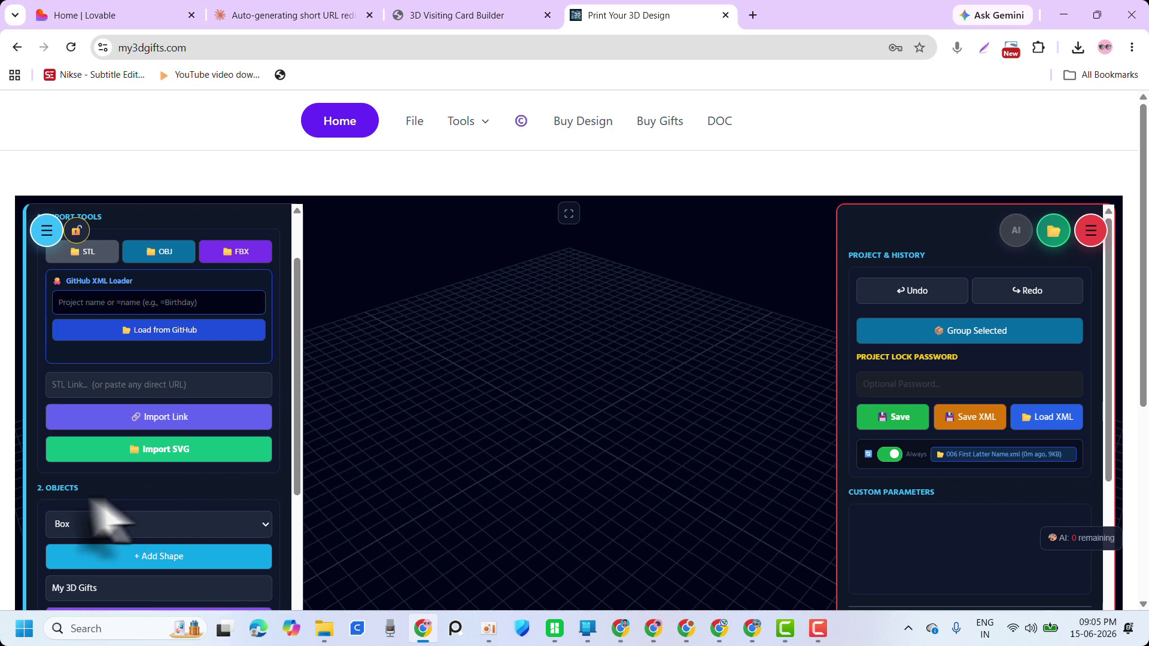
click(128, 557)
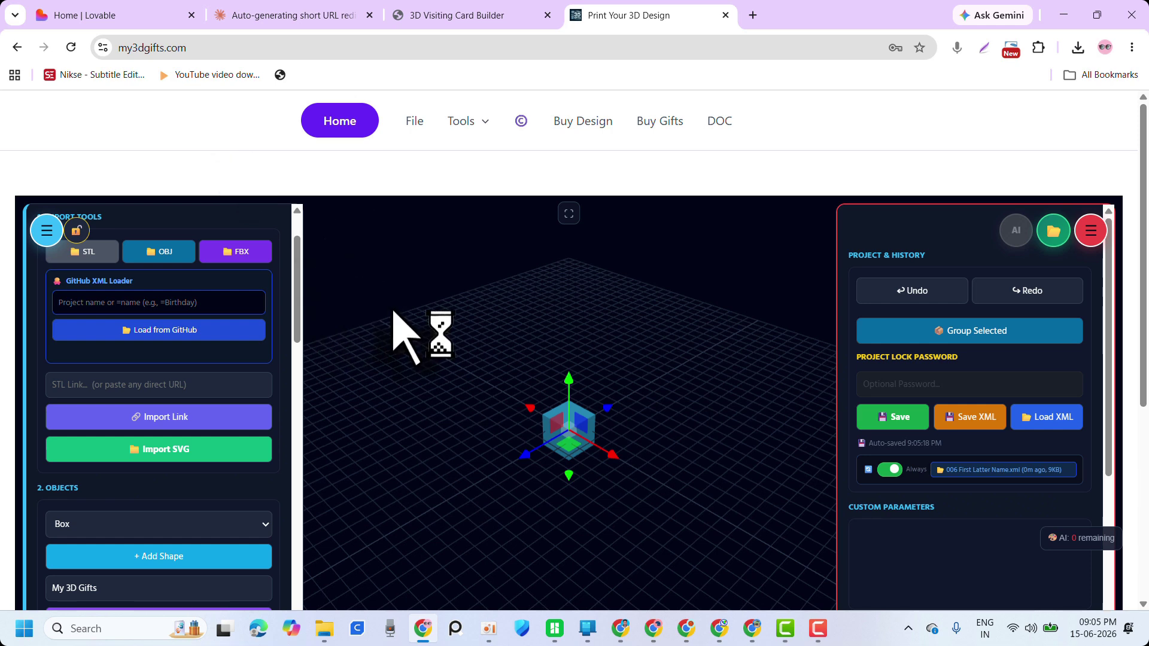
Add the plugin file qr_code_3d_plugin_fixed.js from Downloads to the box
scroll(272, 422, down, 3)
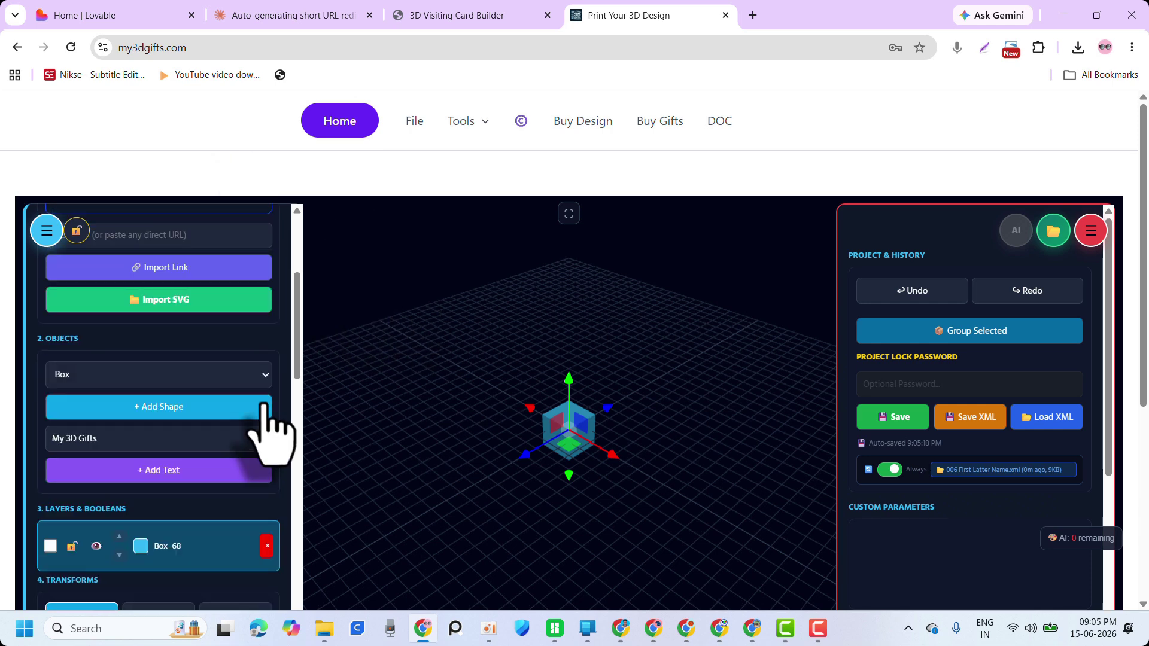
scroll(272, 422, down, 4)
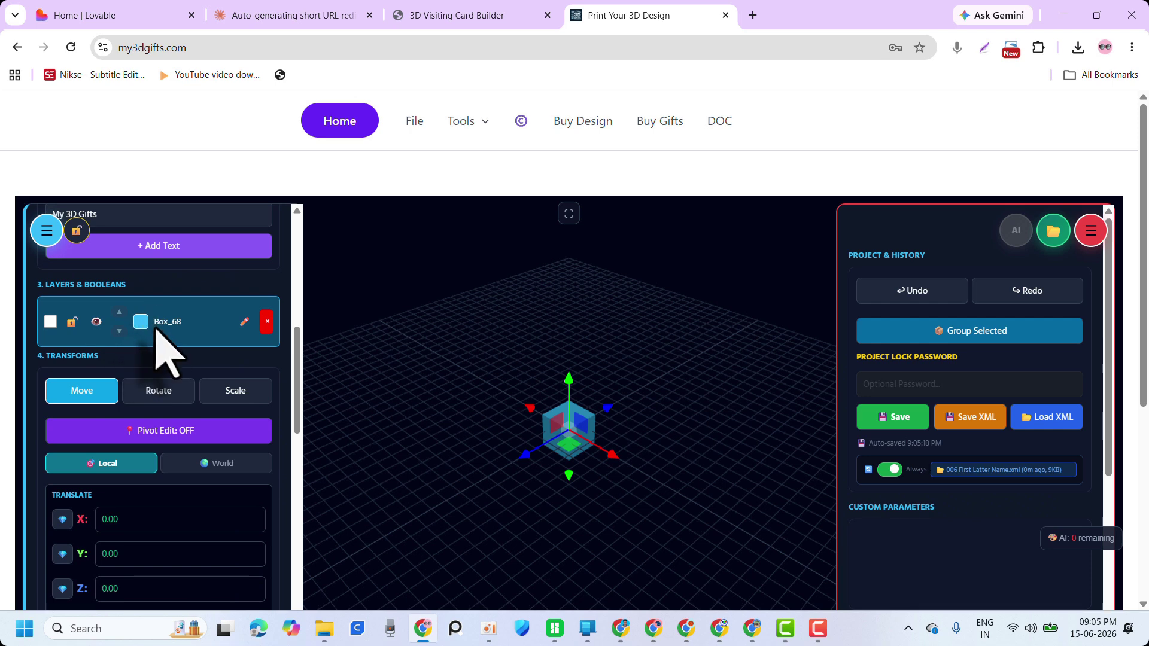
scroll(221, 392, down, 1)
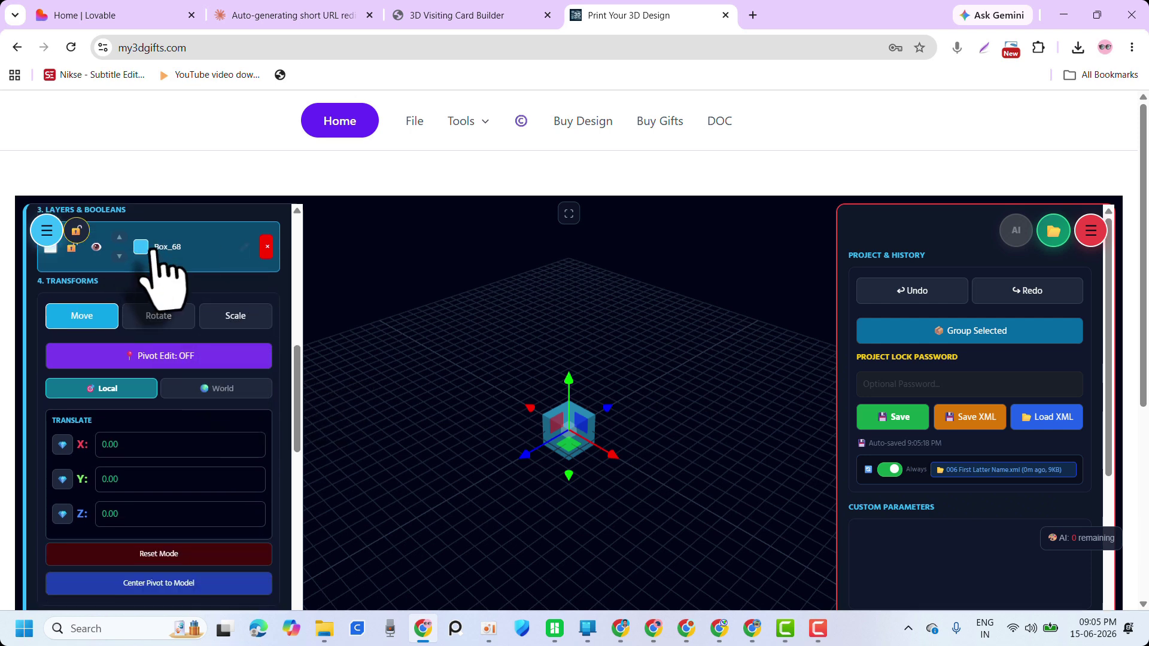
scroll(179, 287, down, 12)
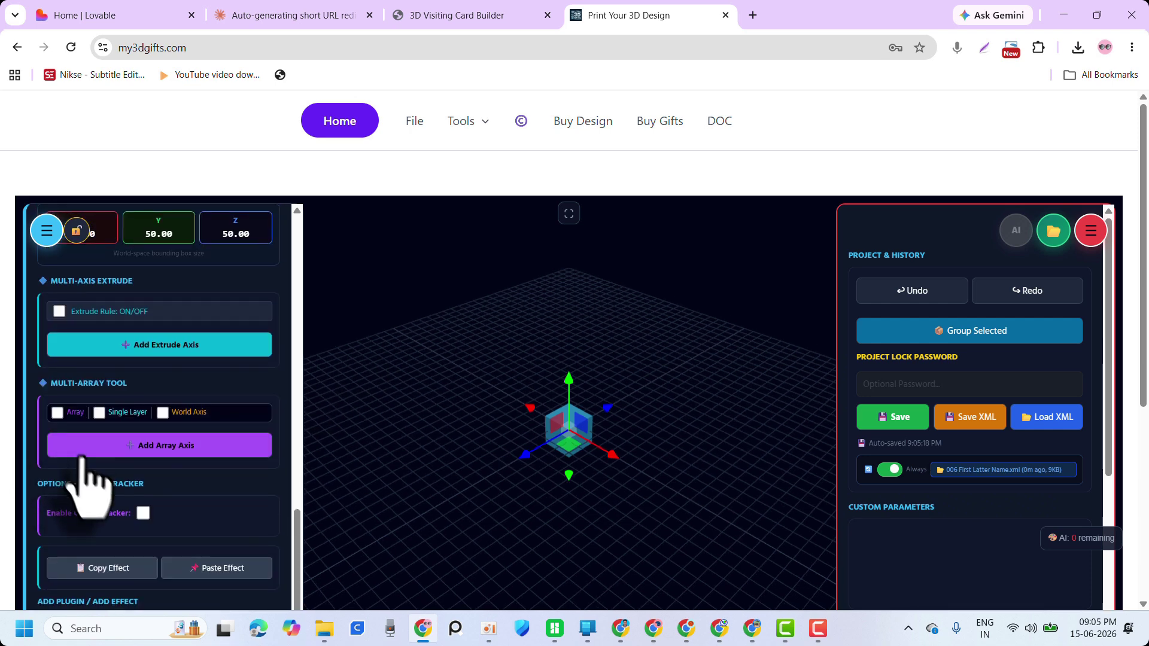
scroll(150, 287, down, 3)
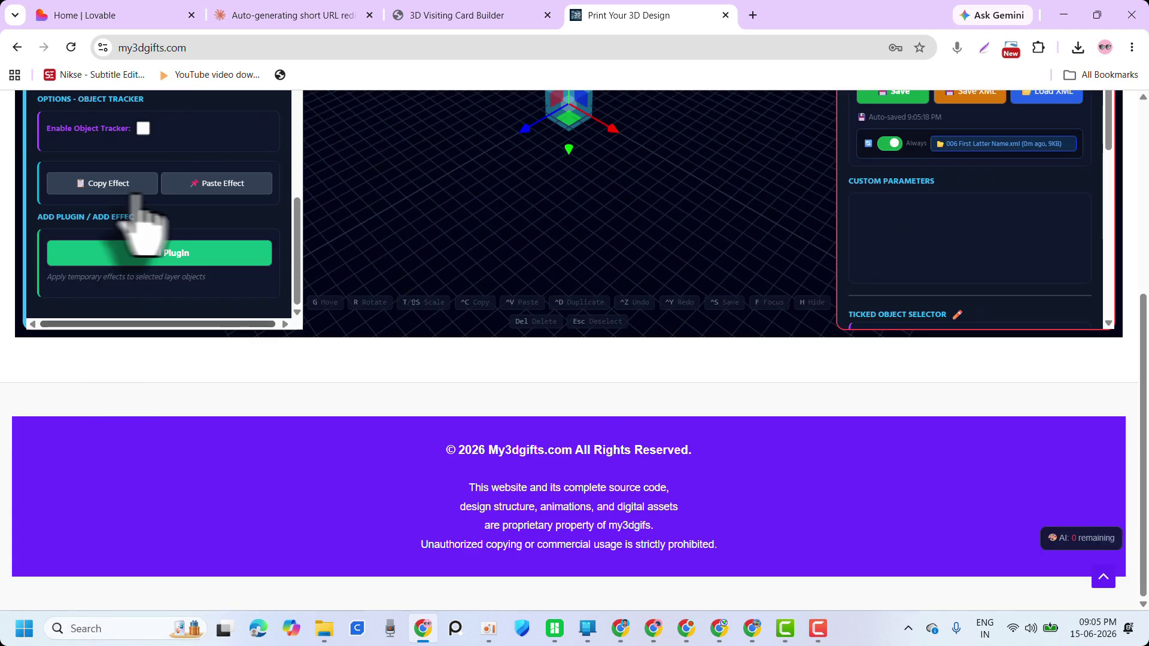
click(180, 254)
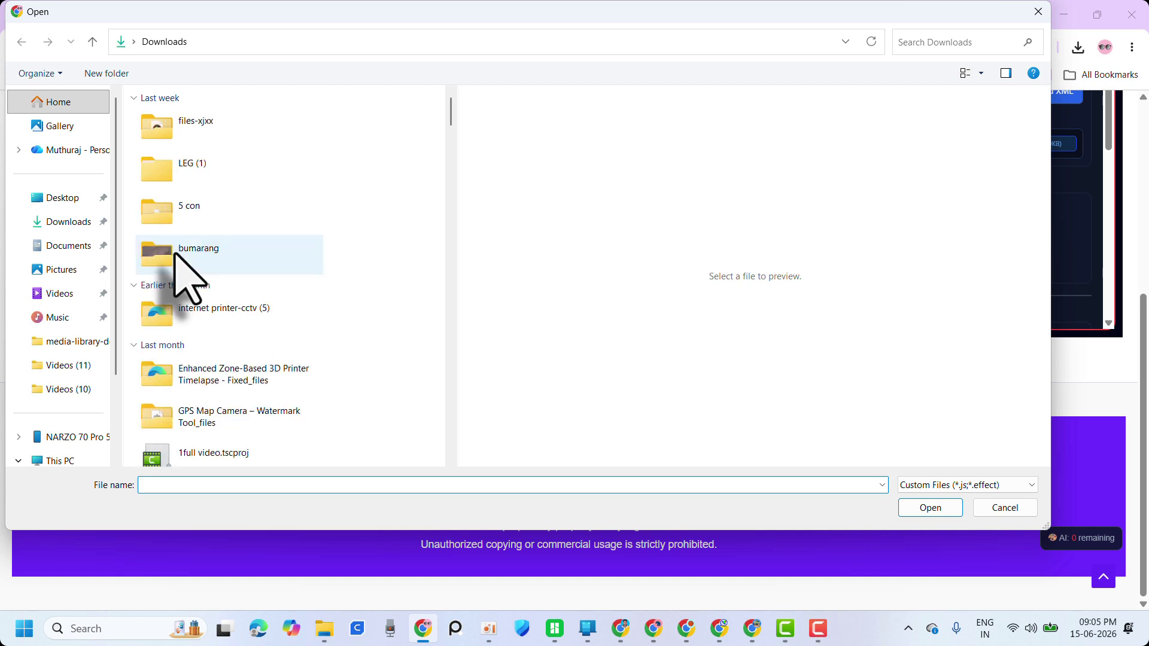
click(190, 139)
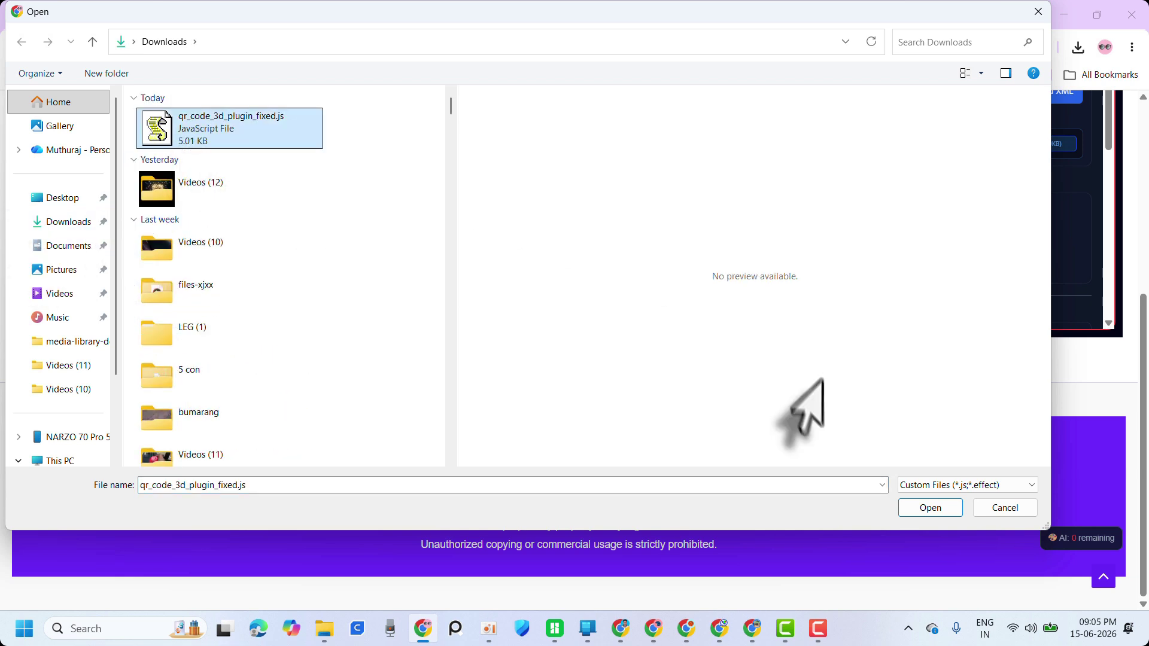
click(929, 506)
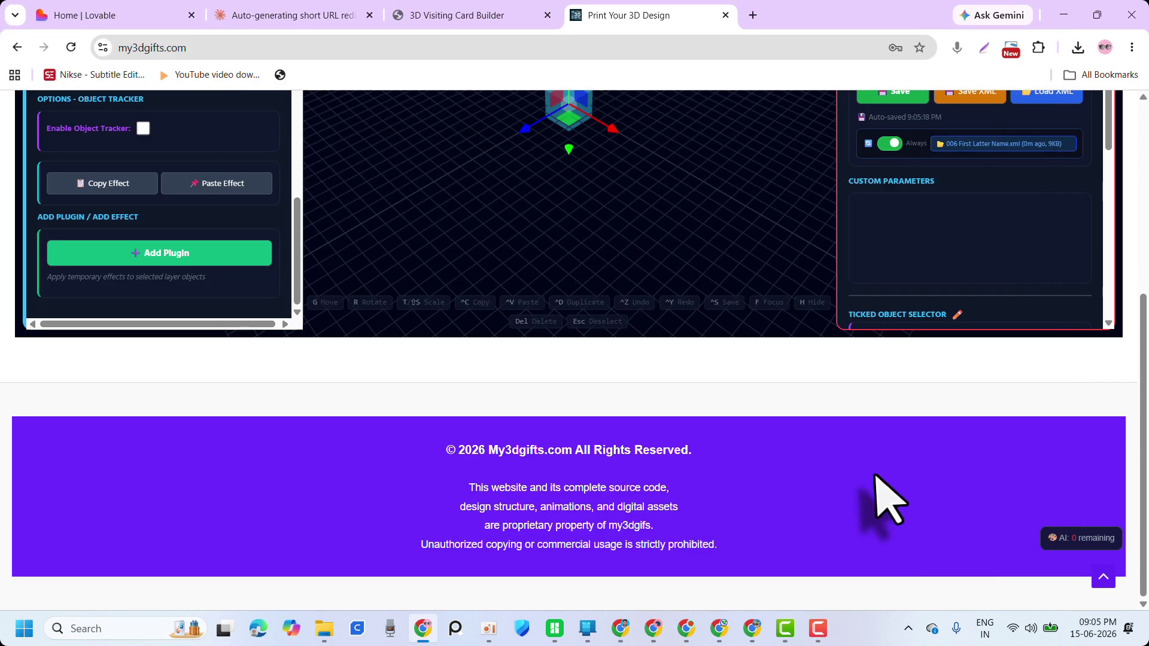
Replace the Link (URL) in the QR Code 3D Generator settings with the copied visiting card short link from the clipboard history
scroll(876, 428, up, 3)
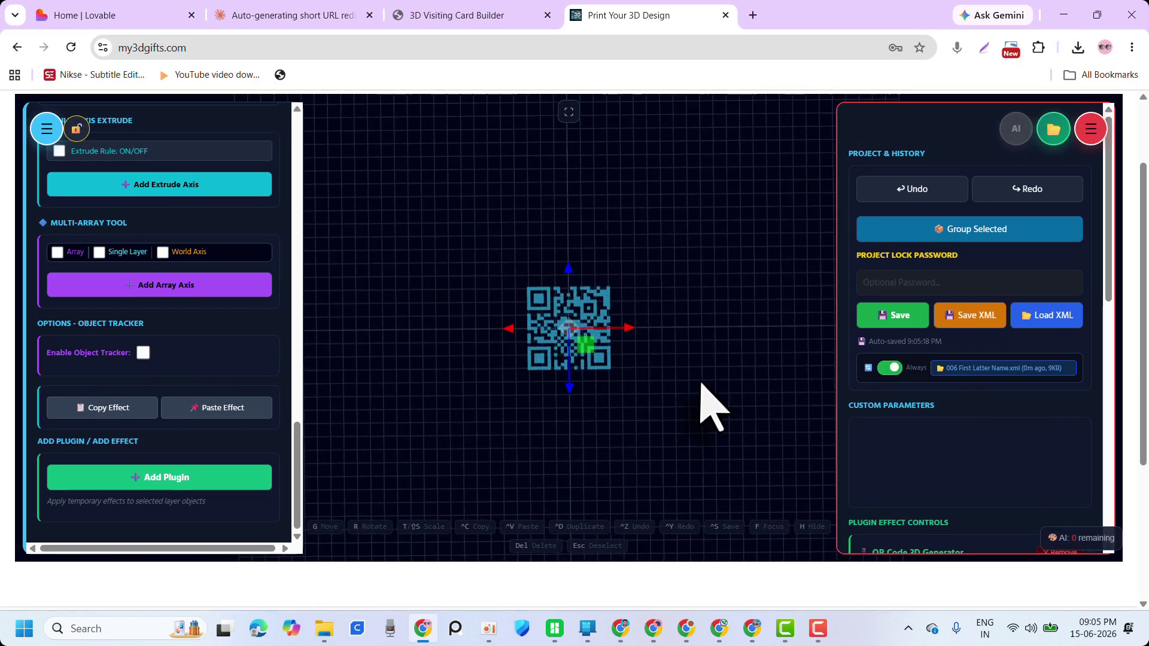
scroll(670, 359, up, 2)
scroll(670, 358, up, 1)
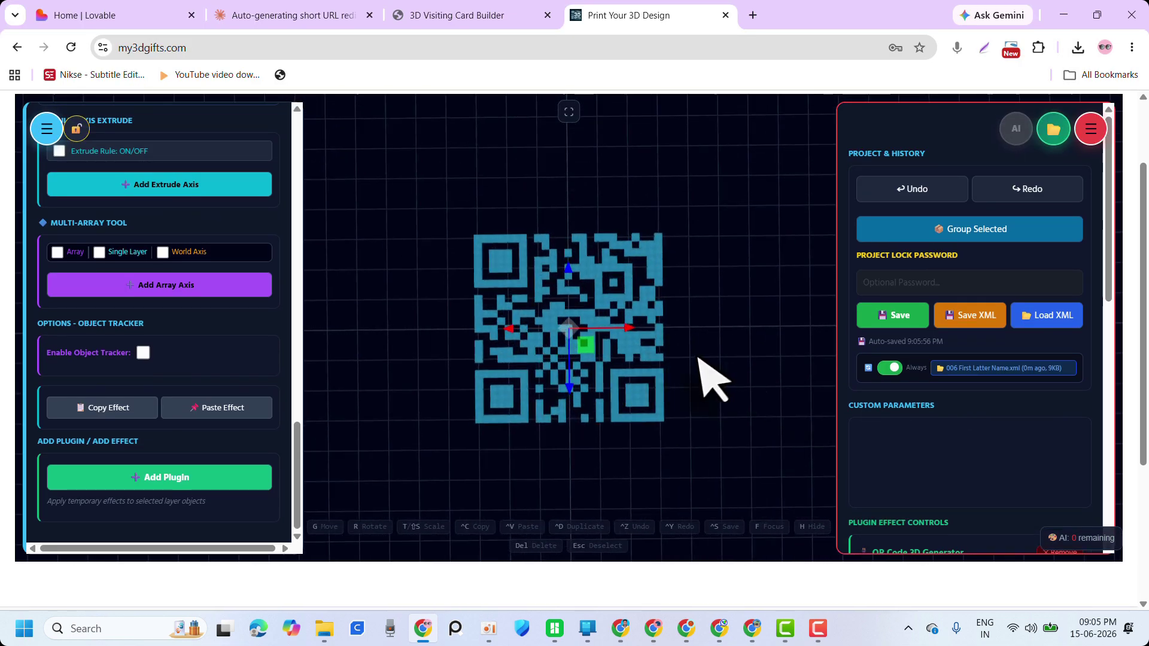
scroll(904, 401, down, 3)
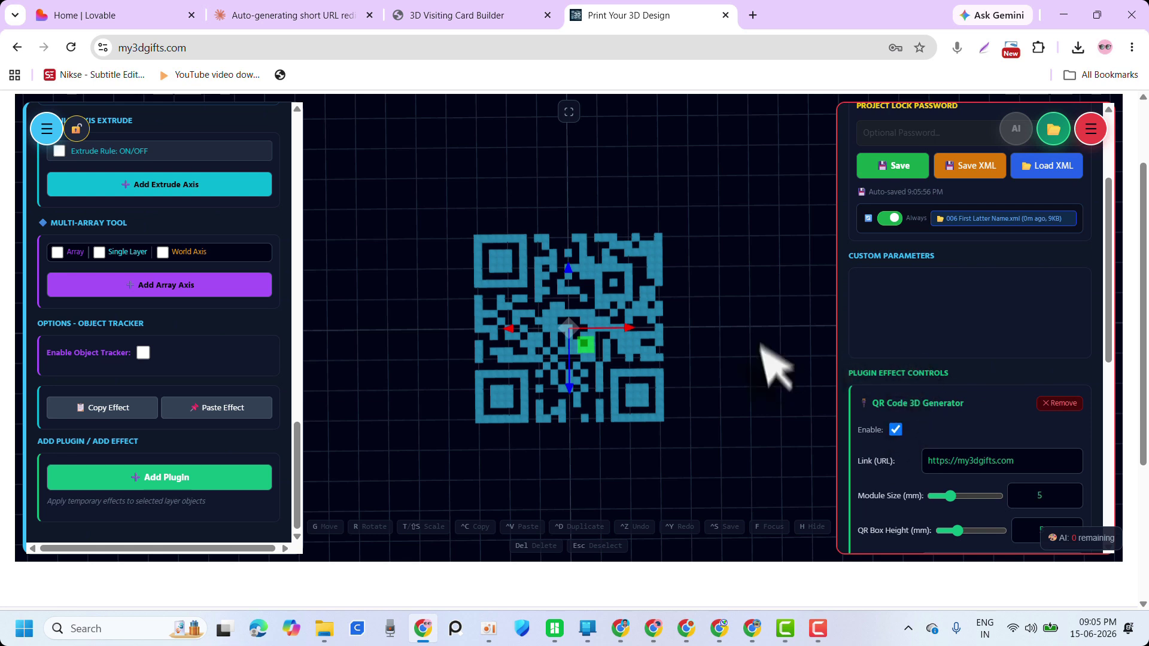
scroll(969, 355, down, 1)
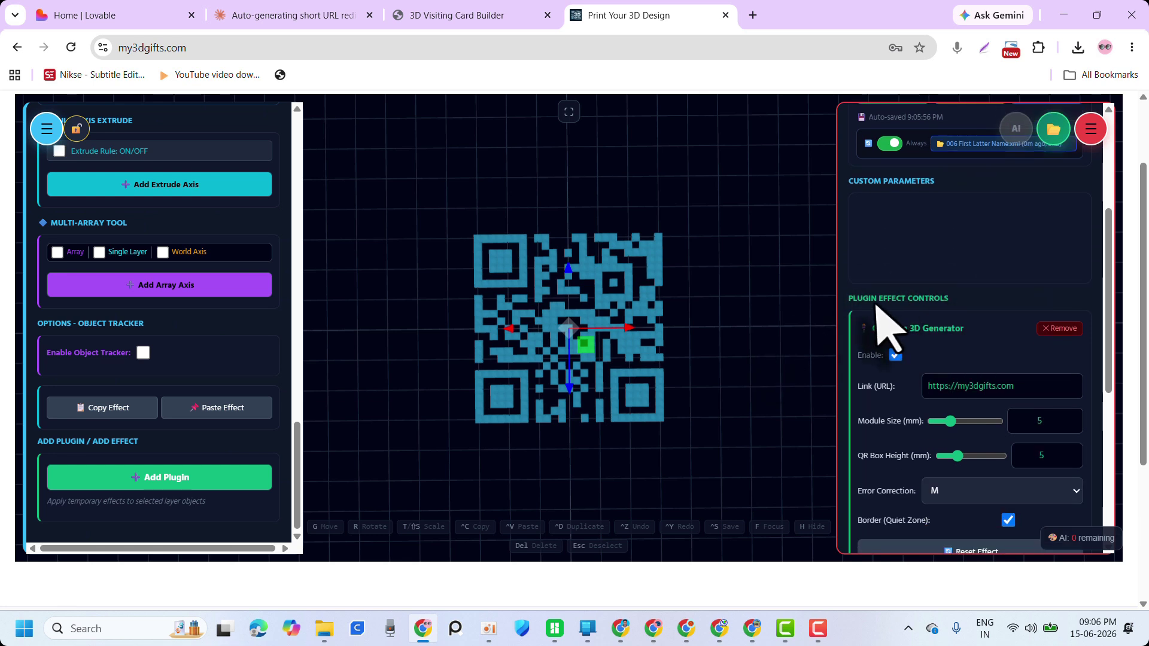
scroll(924, 317, down, 1)
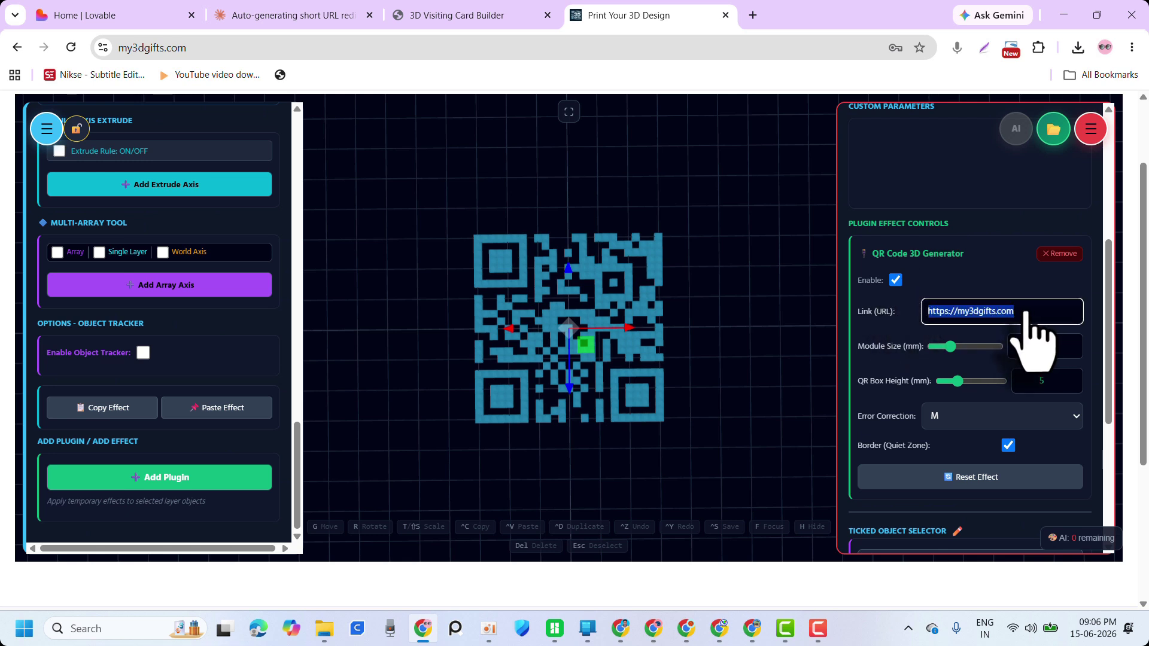
scroll(1029, 323, down, 1)
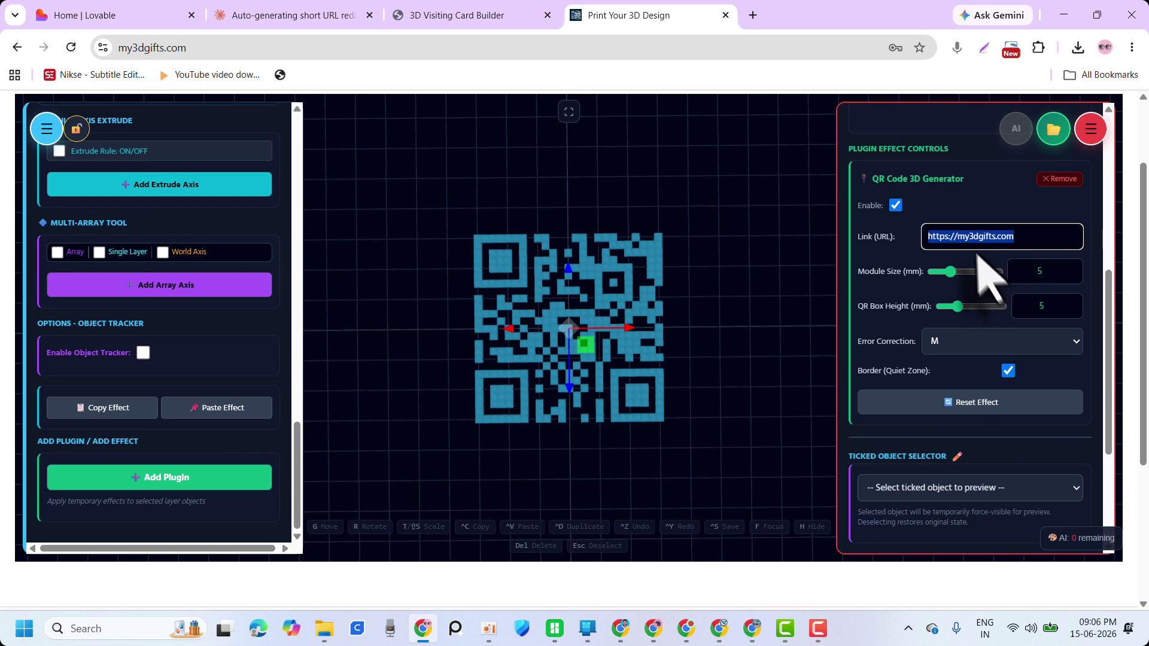
key(super+v)
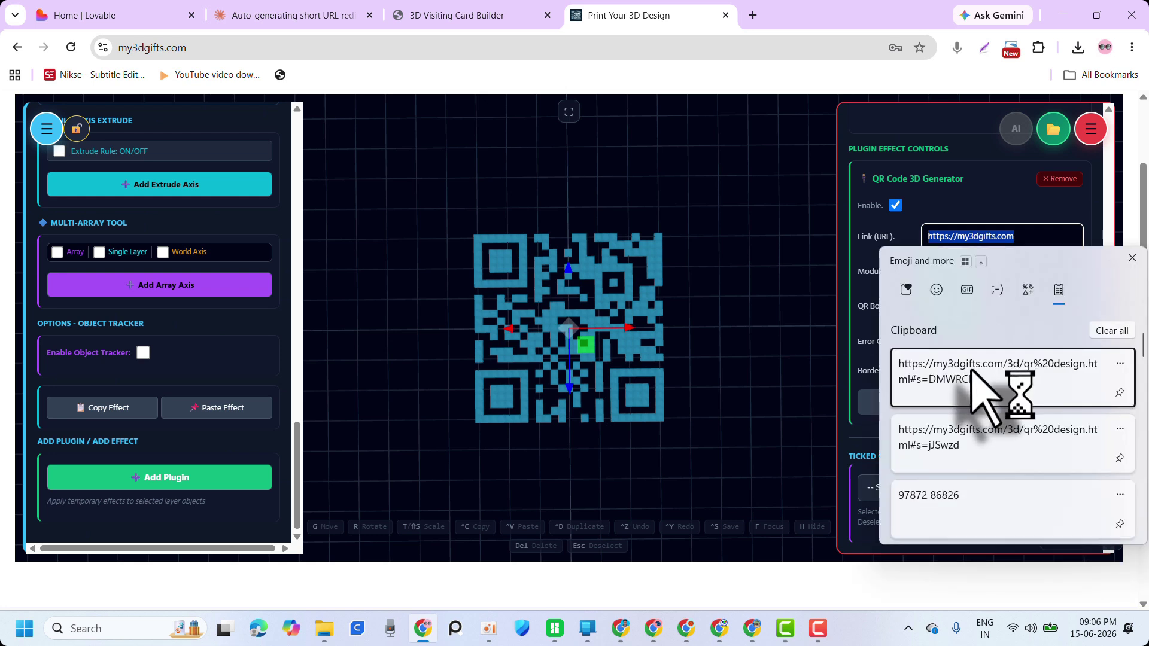
click(970, 376)
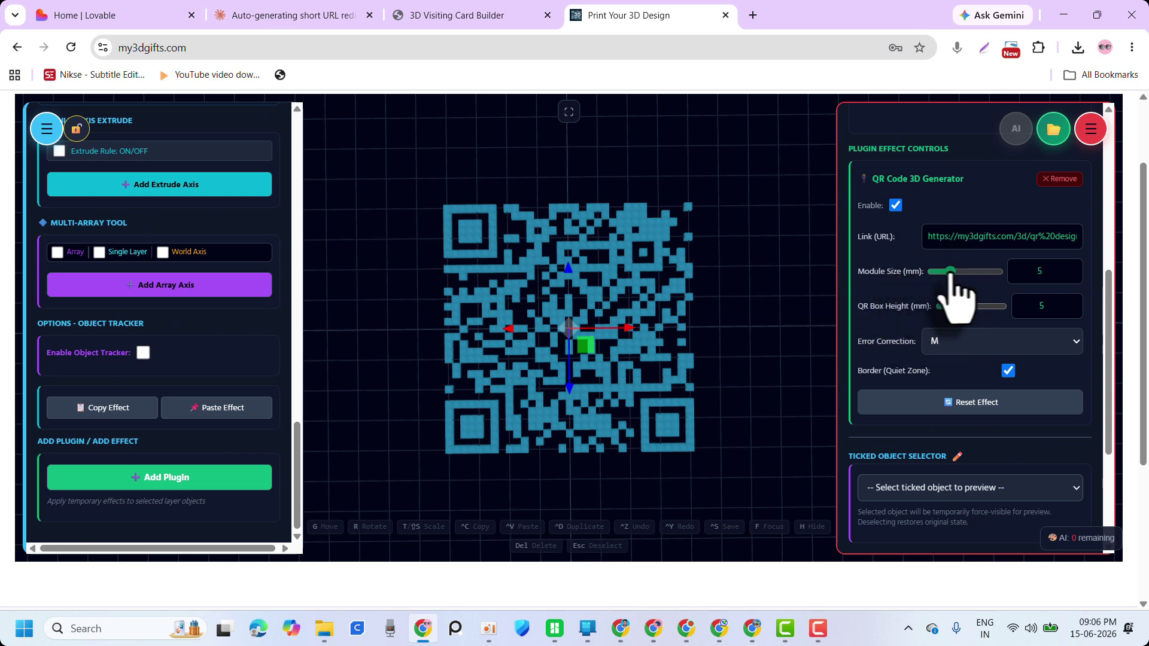
Set the QR code's module size to 3 mm and check the smaller code from the side and from above
drag(951, 273, 944, 273)
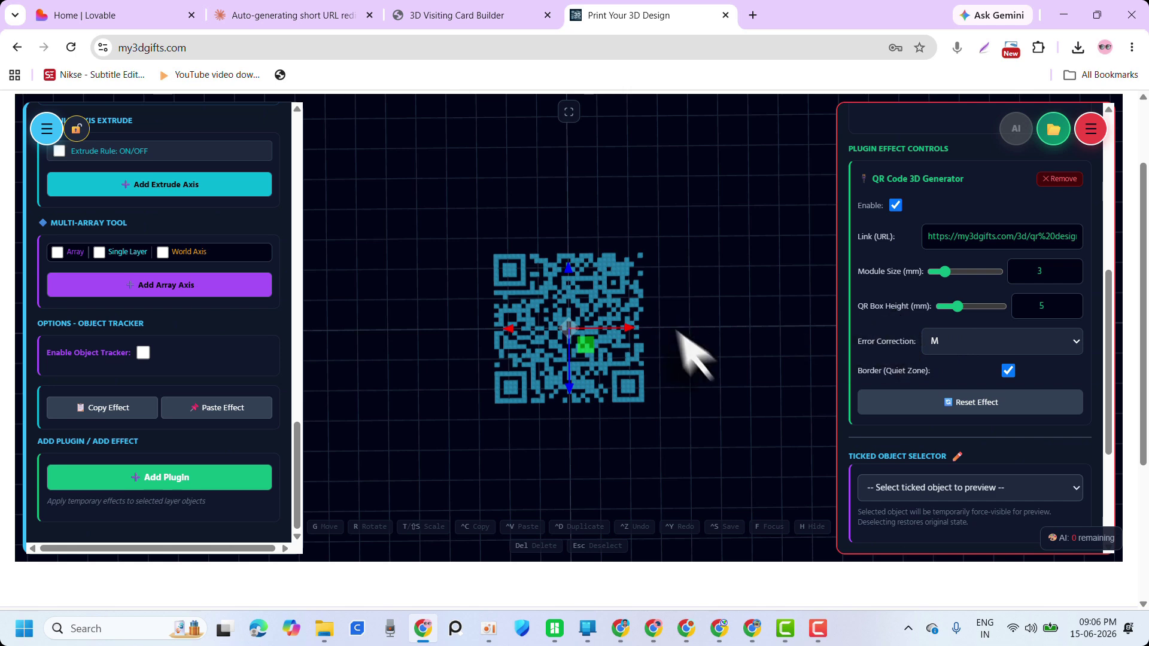
drag(686, 351, 569, 256)
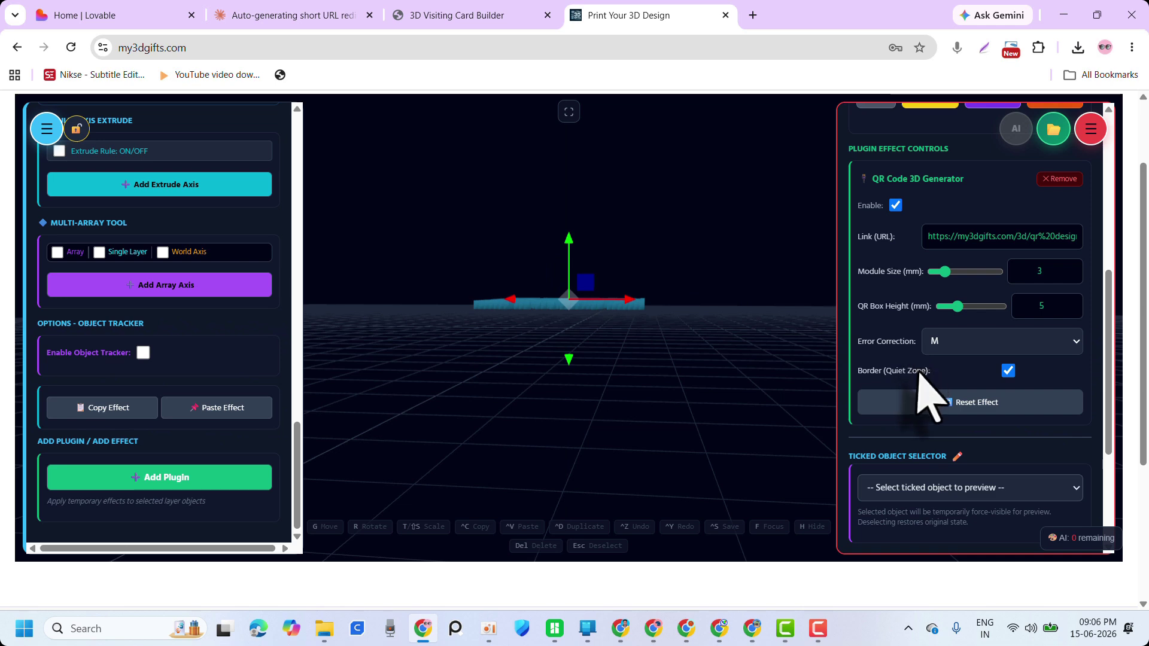
scroll(957, 371, down, 1)
drag(672, 333, 706, 383)
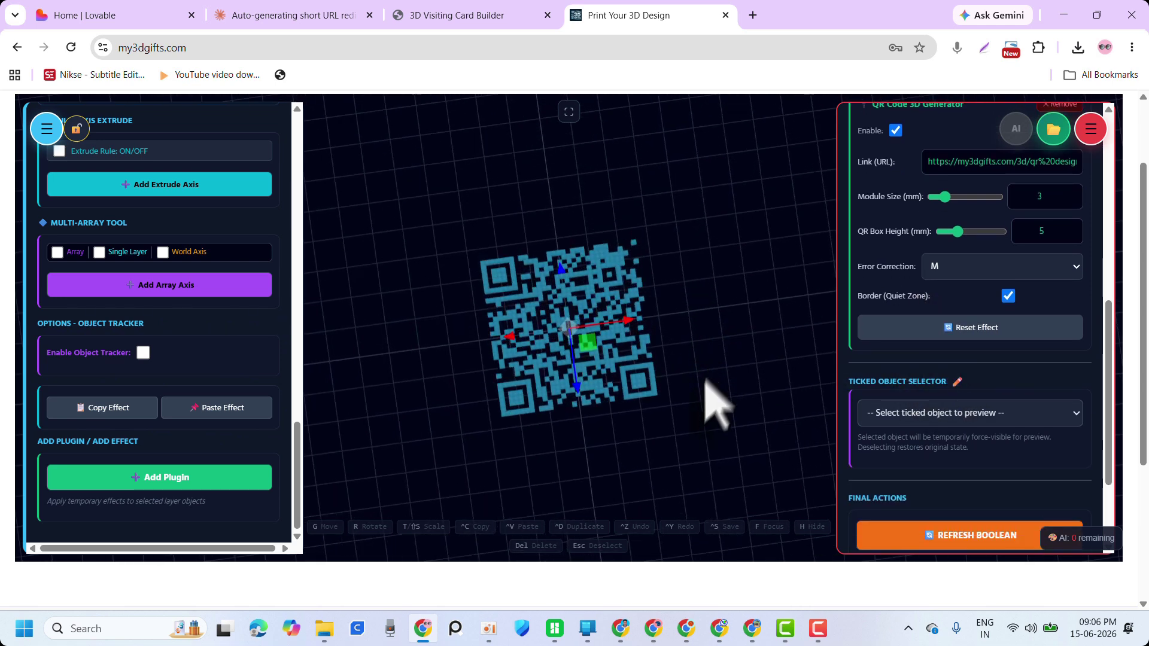
Change the QR code layer's colour to black (RGB 0, 0, 0)
scroll(101, 287, up, 10)
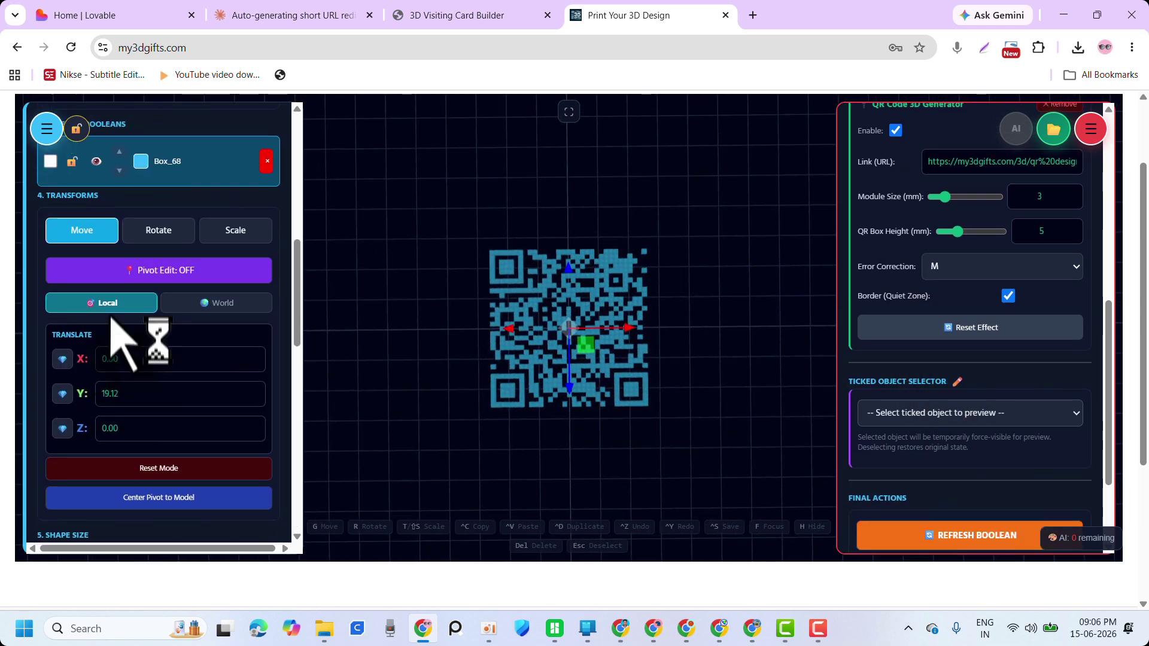
scroll(114, 323, up, 3)
click(141, 311)
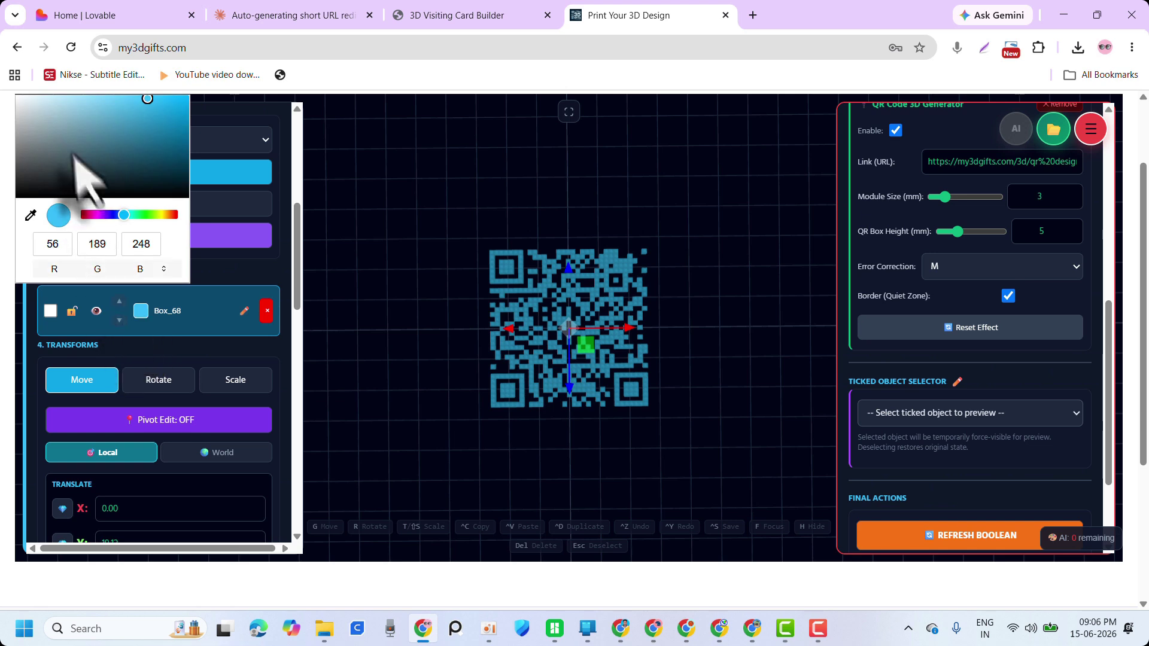
drag(78, 160, 6, 206)
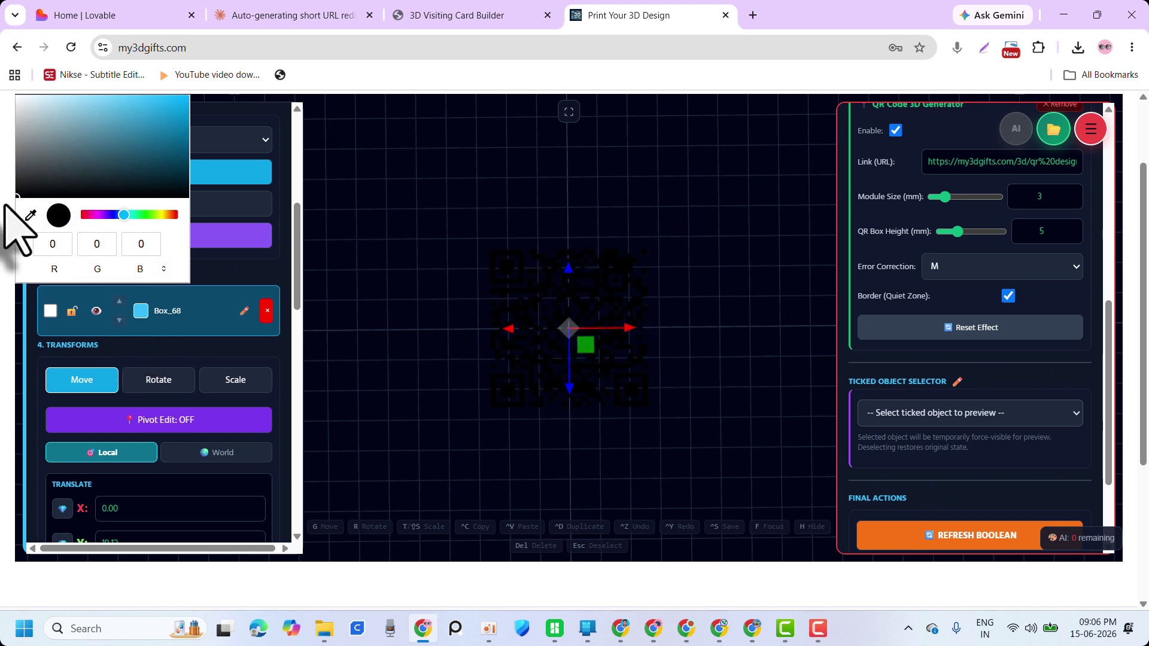
click(239, 272)
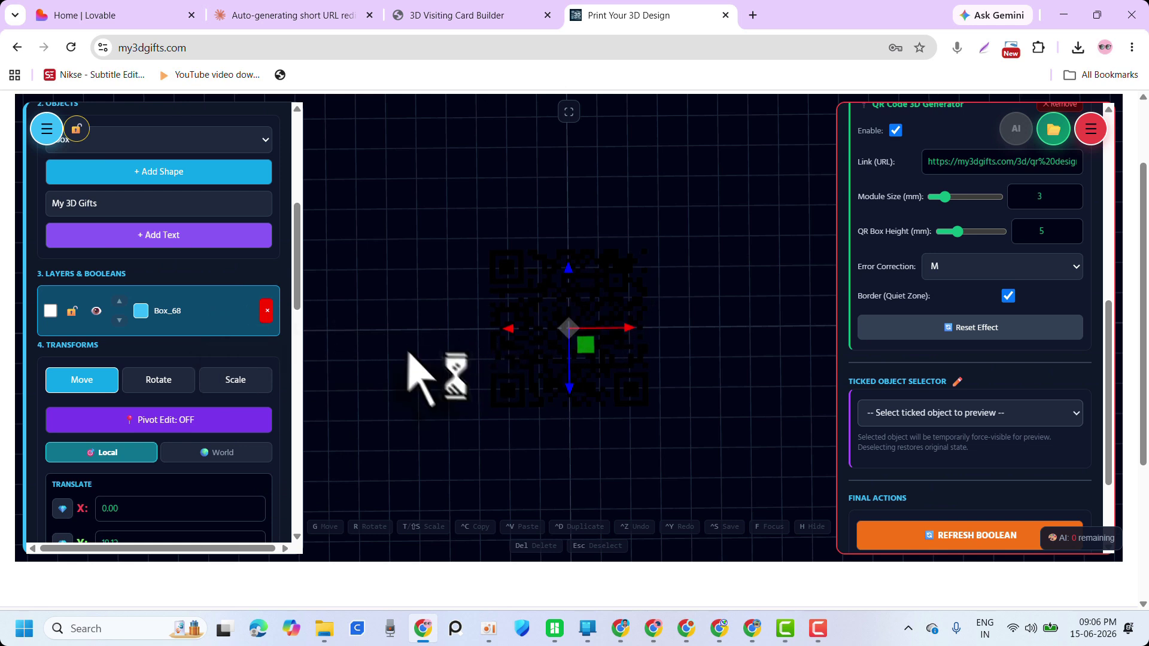
Add a second Box shape at the QR code's centre and colour it white
scroll(132, 296, up, 1)
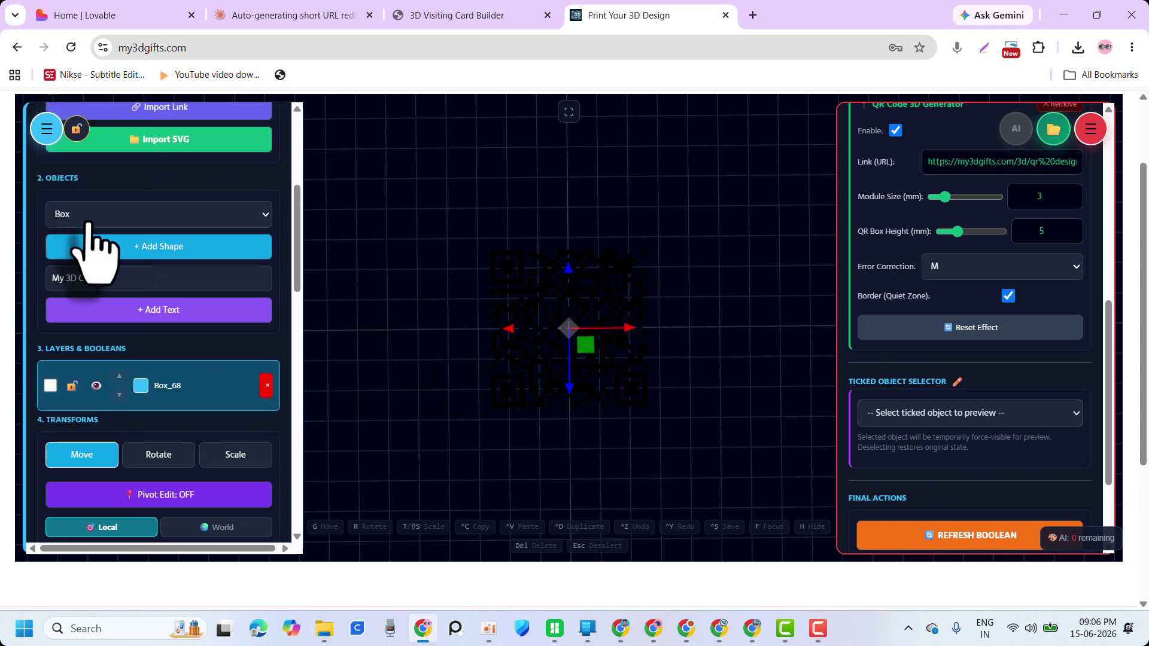
click(138, 250)
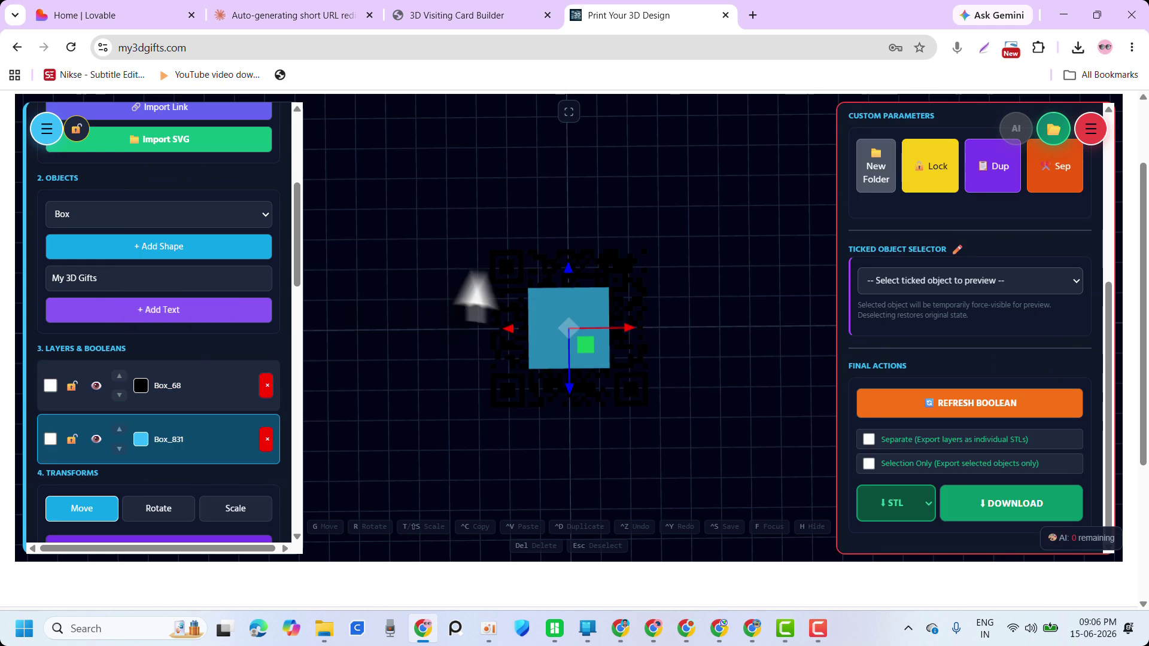
scroll(180, 383, down, 1)
click(141, 365)
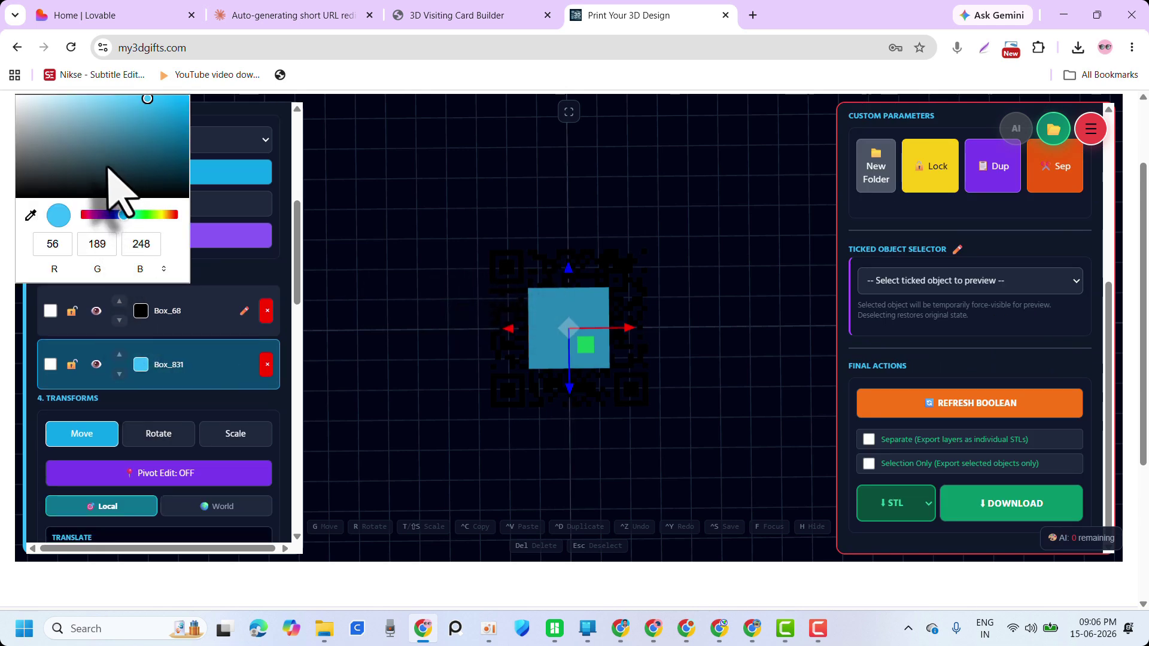
click(18, 97)
Set the white box's shape size to width 60, height 60 and depth 3 to form a thin base plate
drag(397, 326, 413, 233)
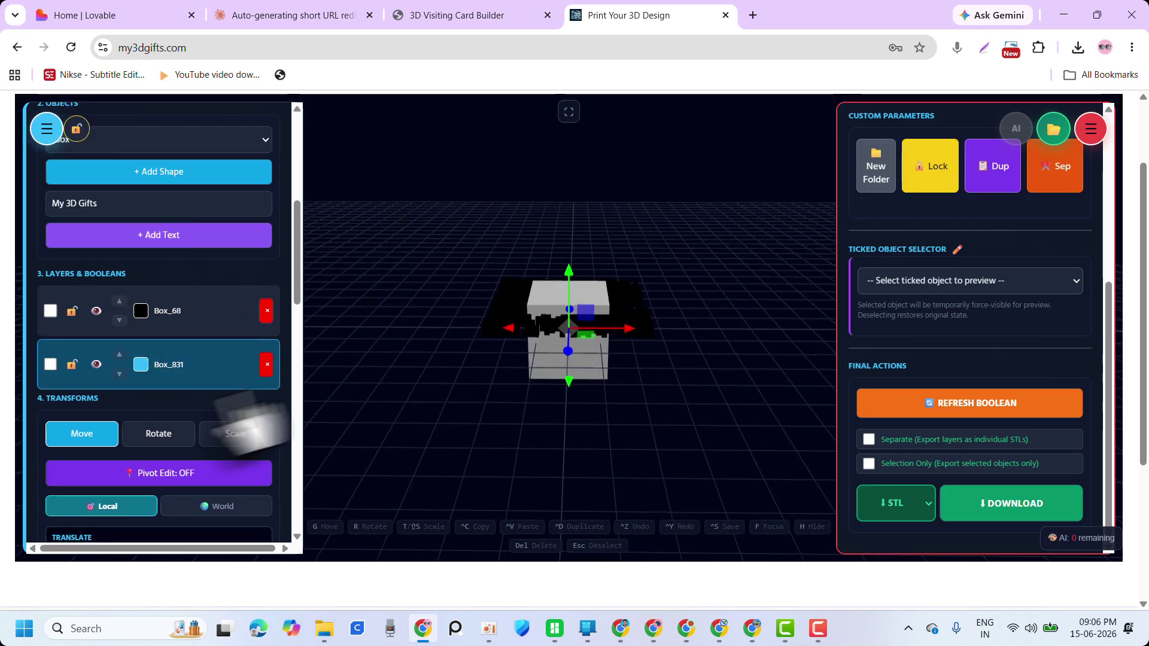
scroll(180, 443, down, 1)
scroll(174, 420, down, 5)
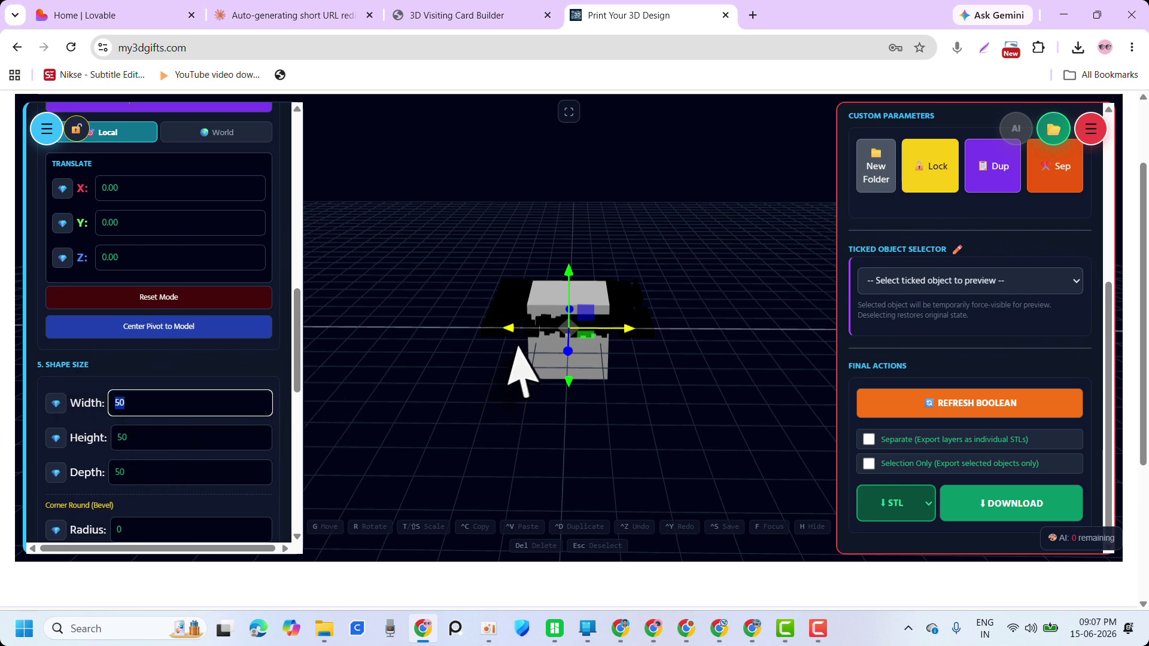
drag(524, 371, 506, 377)
scroll(154, 395, down, 1)
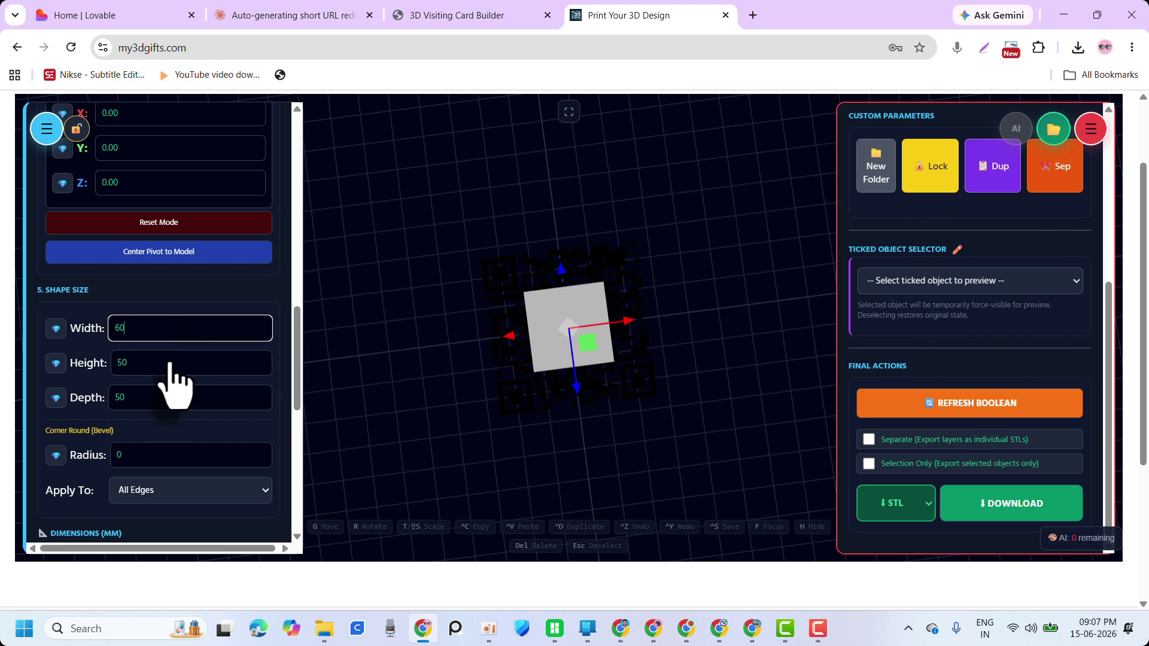
key(Tab)
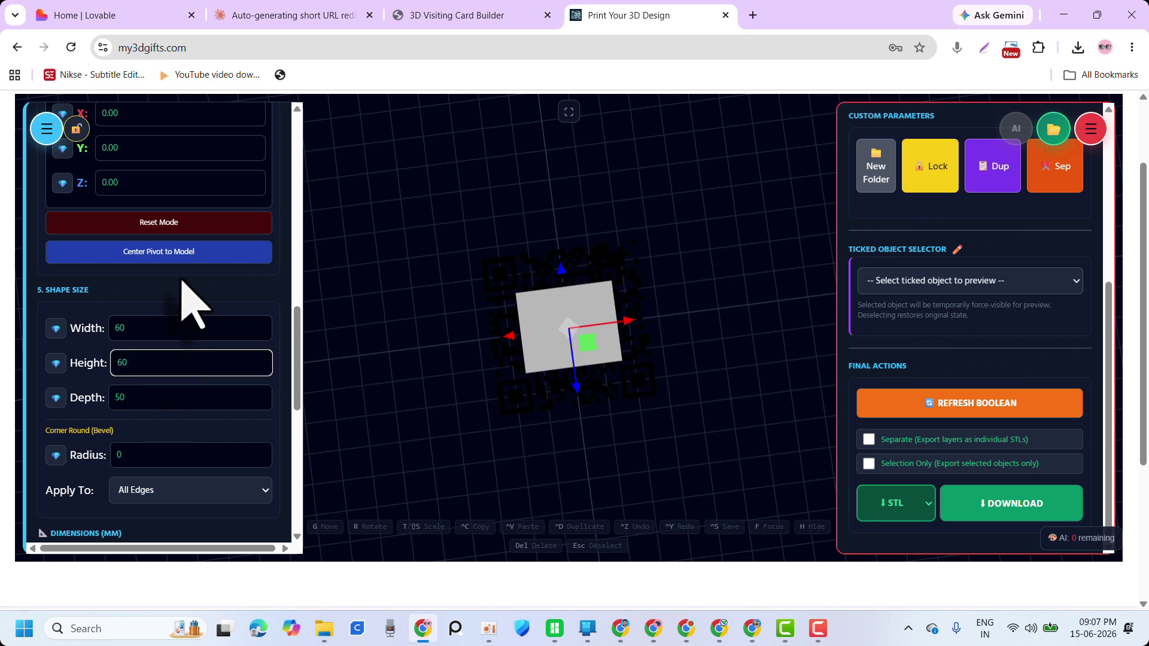
click(148, 412)
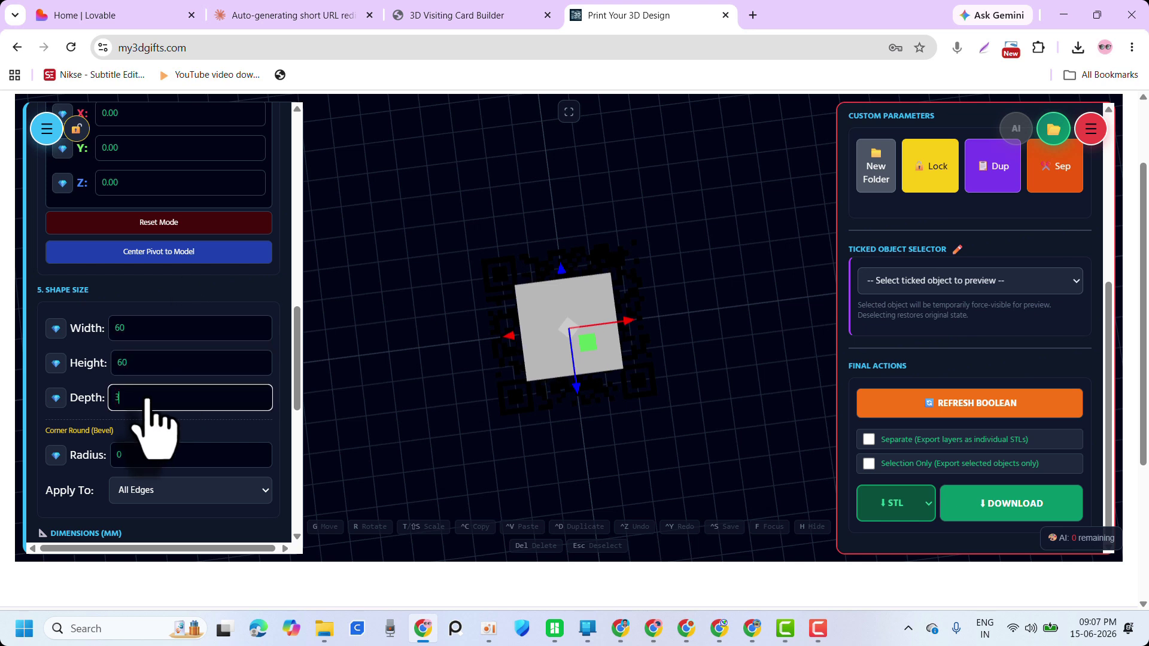
text(3)
key(Return)
Select the black QR code and scale it down to 0.47 on all axes with Uniform Scale enabled
drag(460, 406, 555, 313)
click(557, 315)
scroll(90, 353, up, 4)
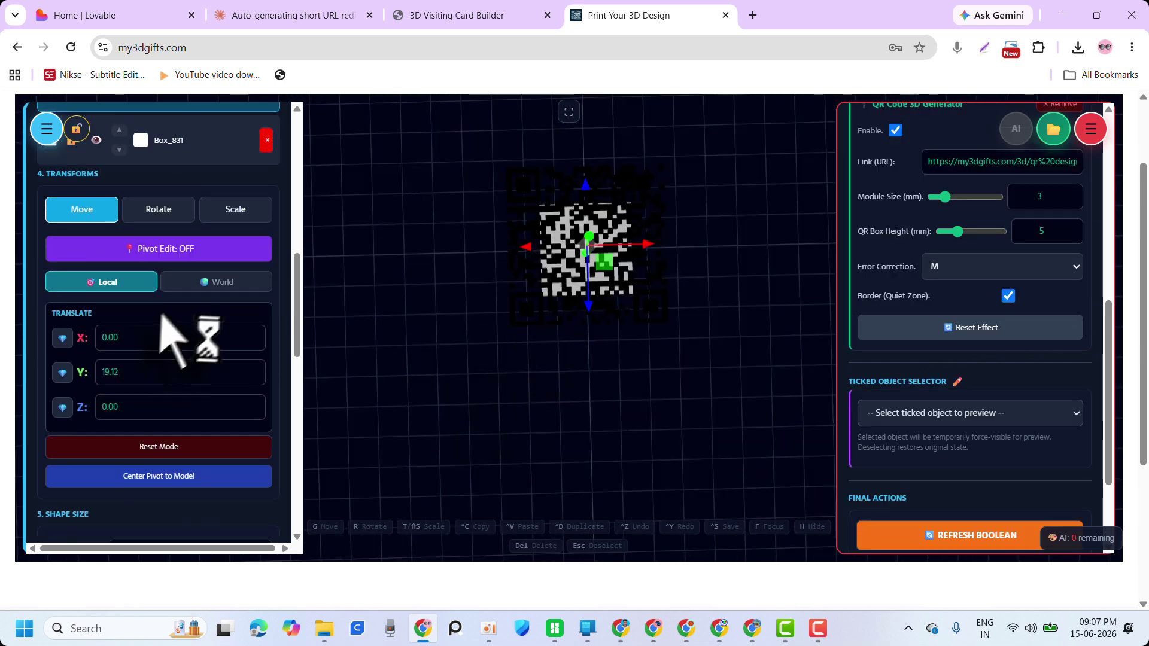
click(231, 207)
click(57, 305)
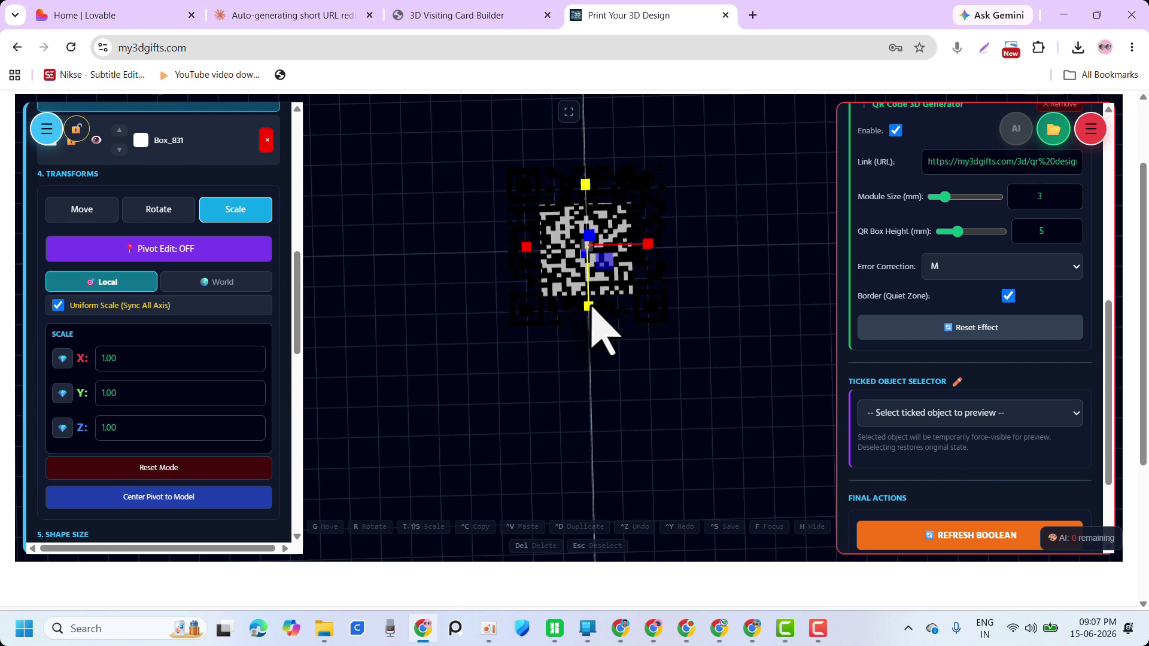
drag(649, 263, 676, 335)
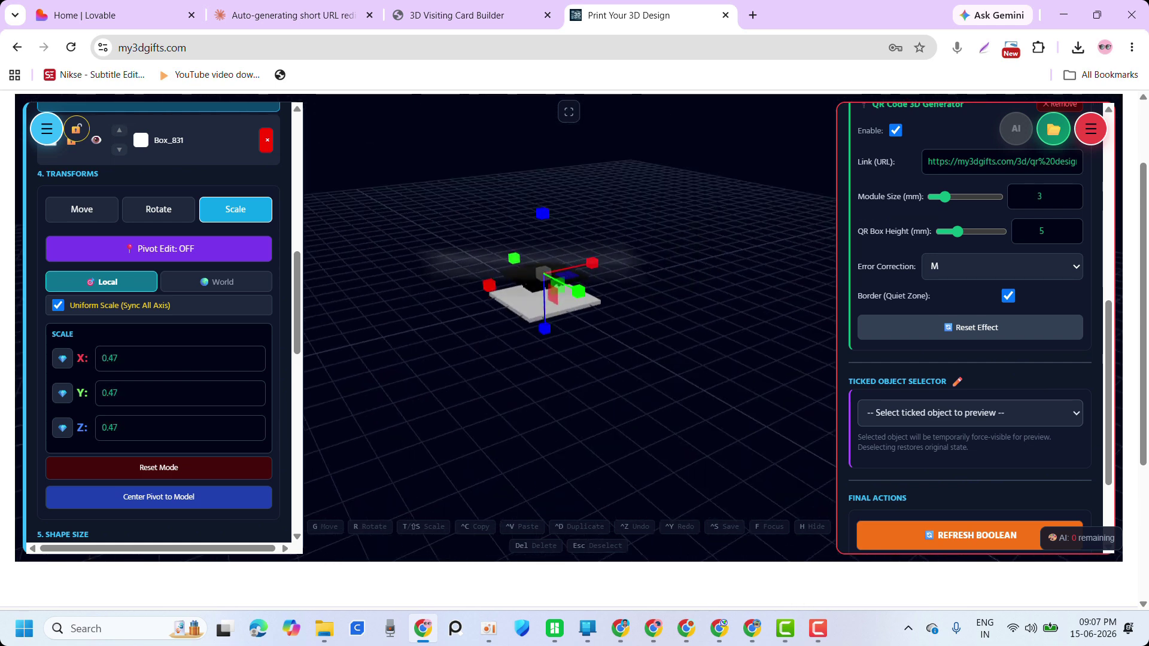
Move the QR code vertically onto the white plate's top face, at about 2.94 on the Y axis
click(87, 209)
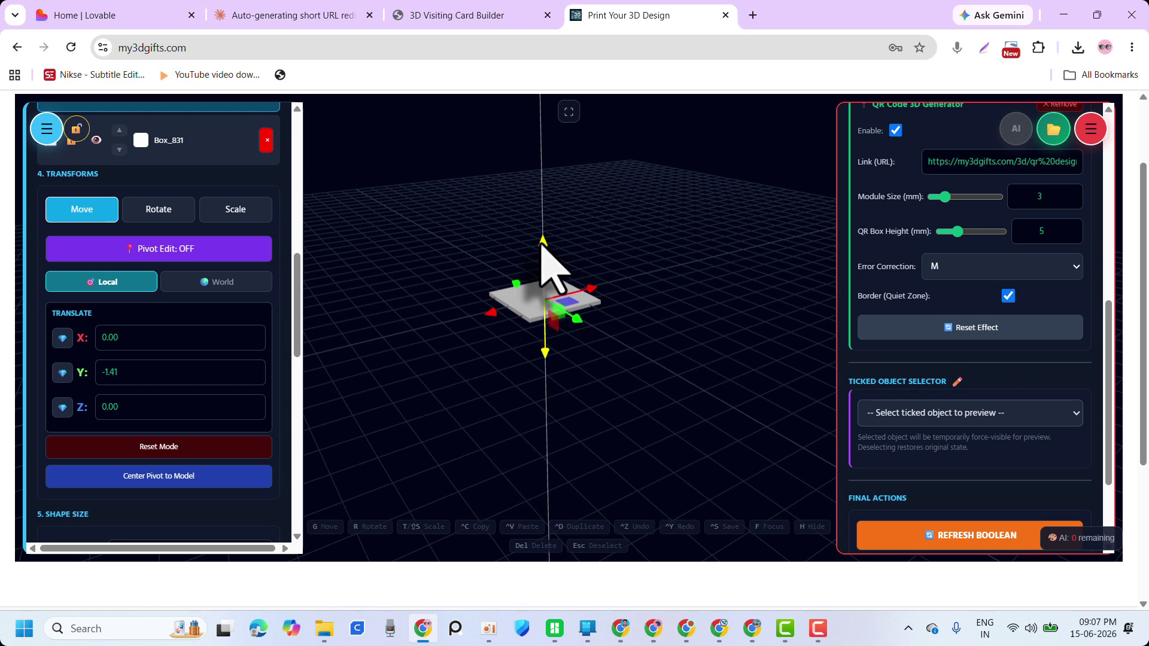
drag(616, 396, 667, 455)
scroll(613, 353, up, 3)
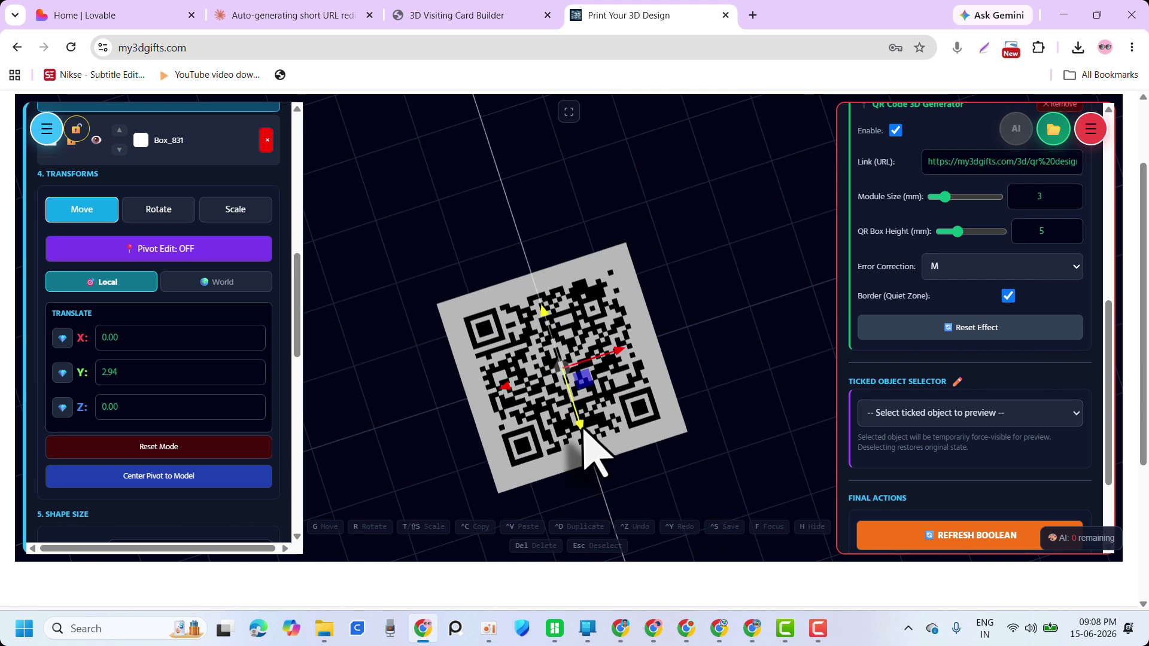
drag(584, 428, 604, 445)
Increase the white plate's height to leave a margin below the QR code, and add a 3D text object with the person's first name
scroll(149, 398, down, 4)
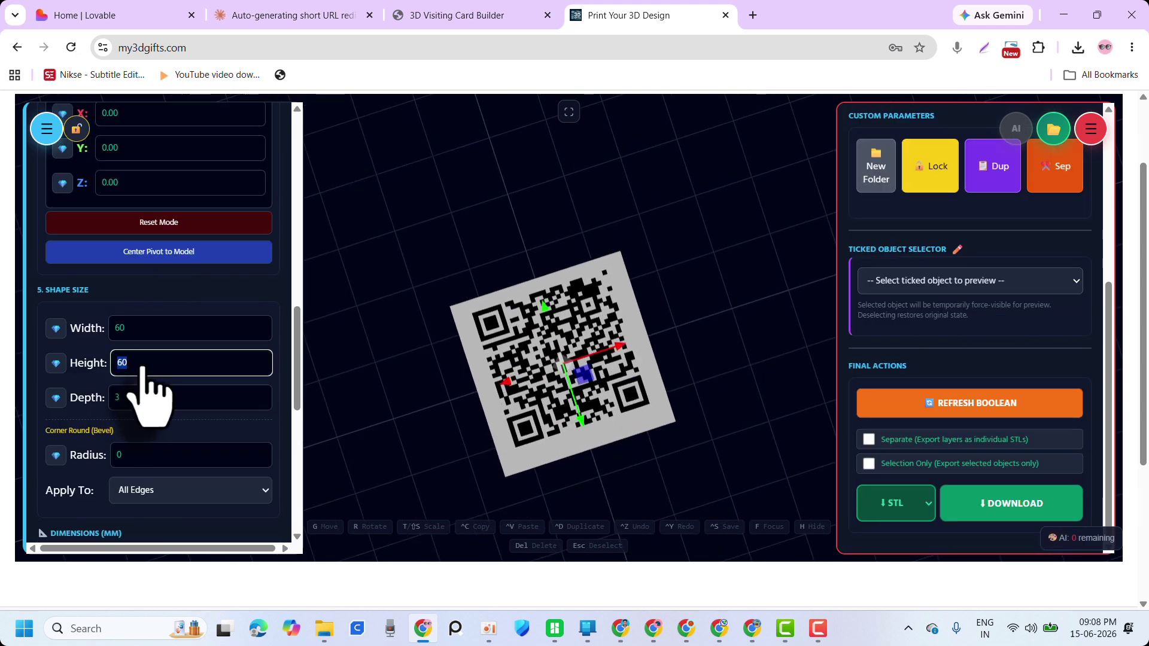
scroll(120, 371, up, 10)
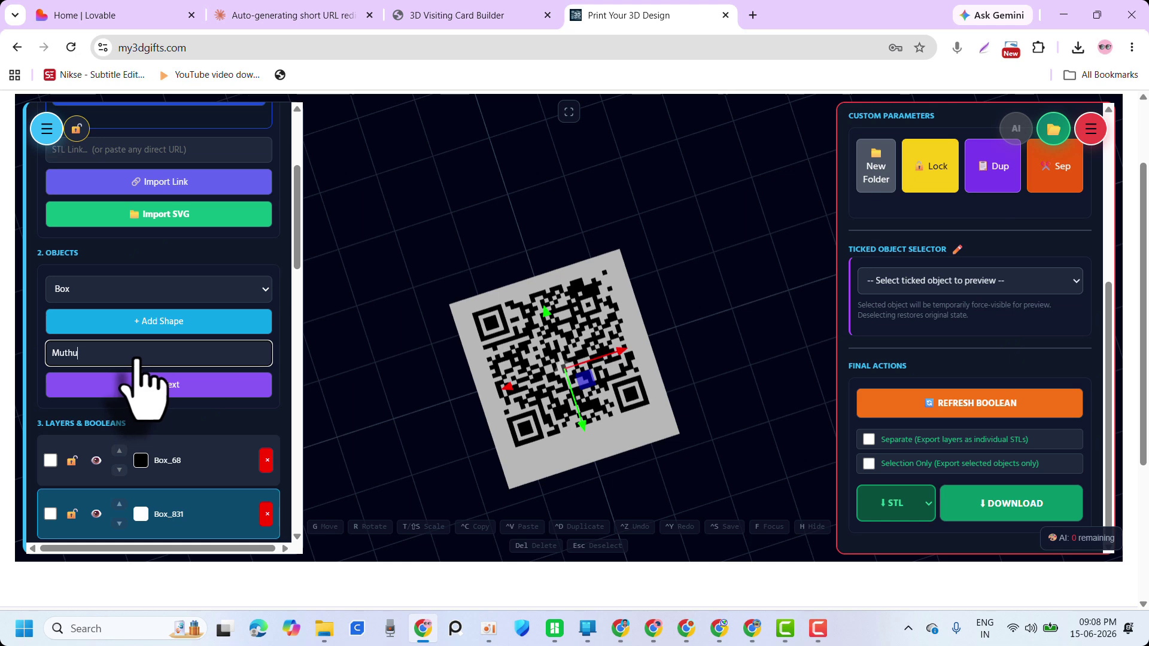
click(158, 385)
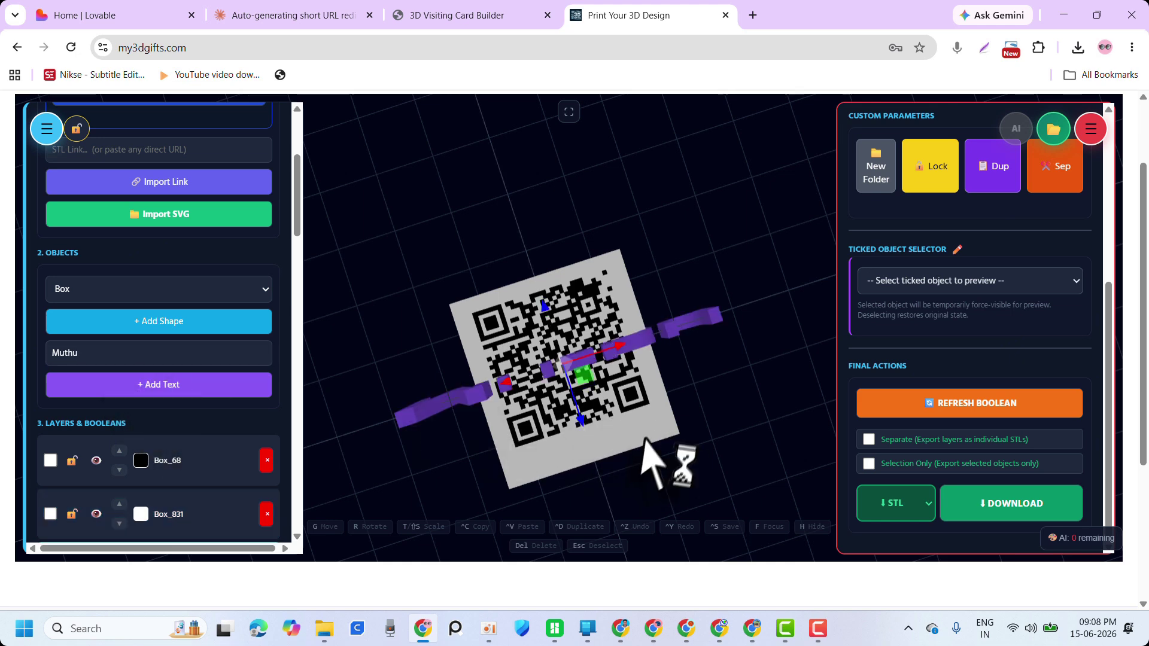
Rotate the name text to -90 degrees about the X axis so it lies flat, parallel to the plate
drag(654, 461, 623, 385)
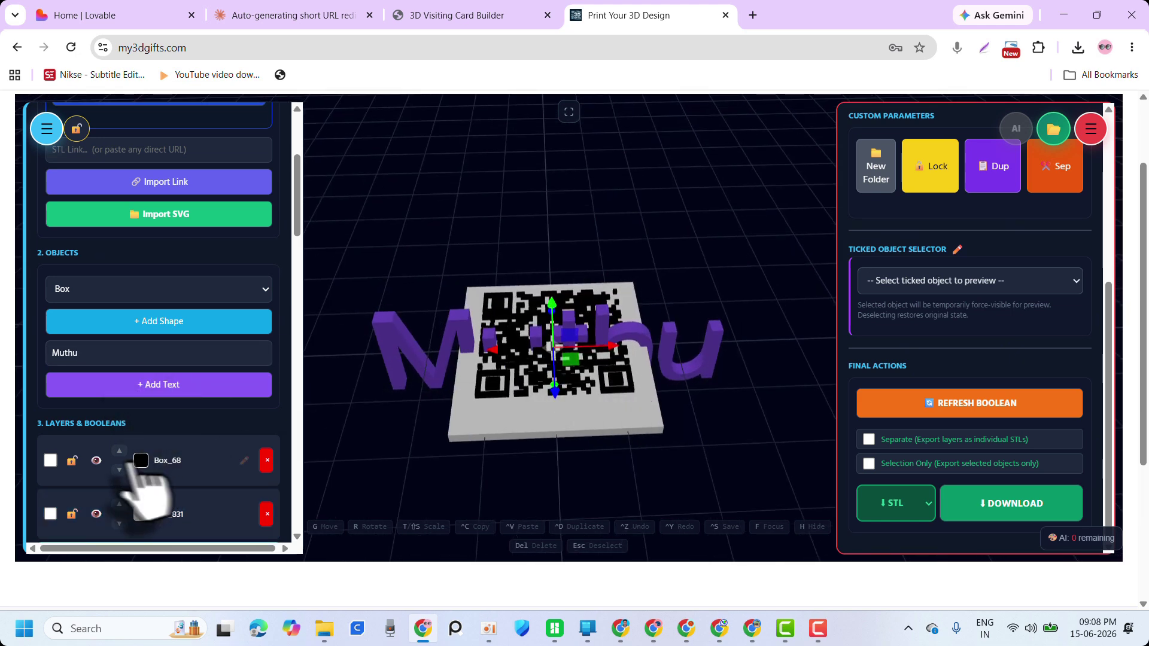
scroll(142, 482, down, 5)
click(170, 335)
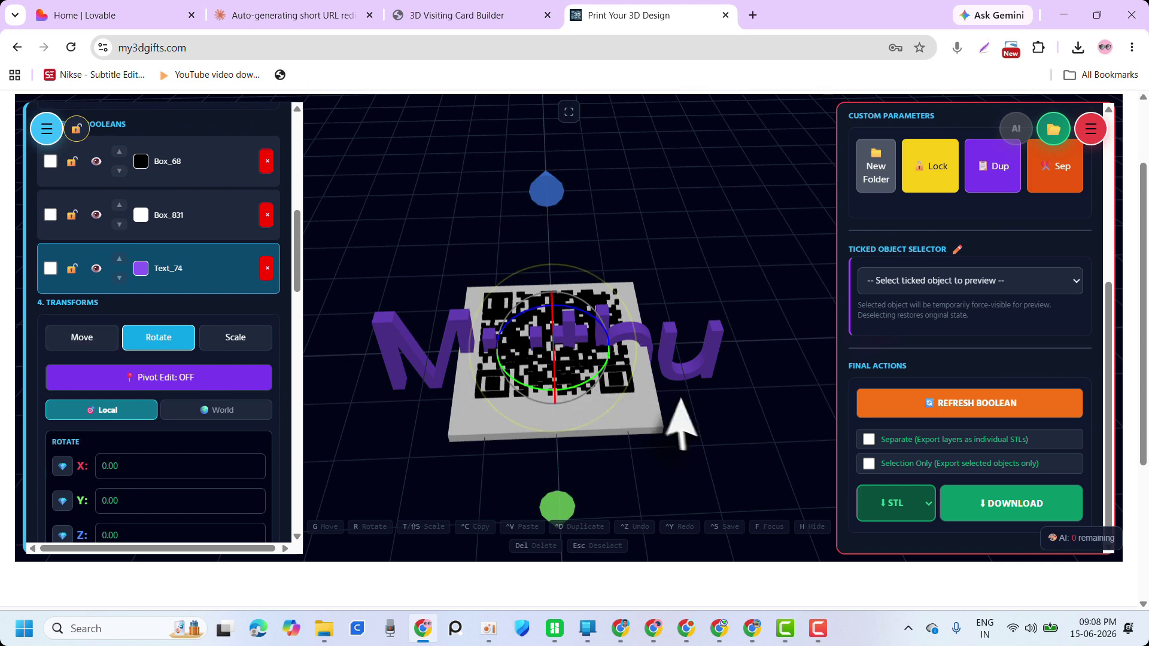
drag(679, 422, 616, 412)
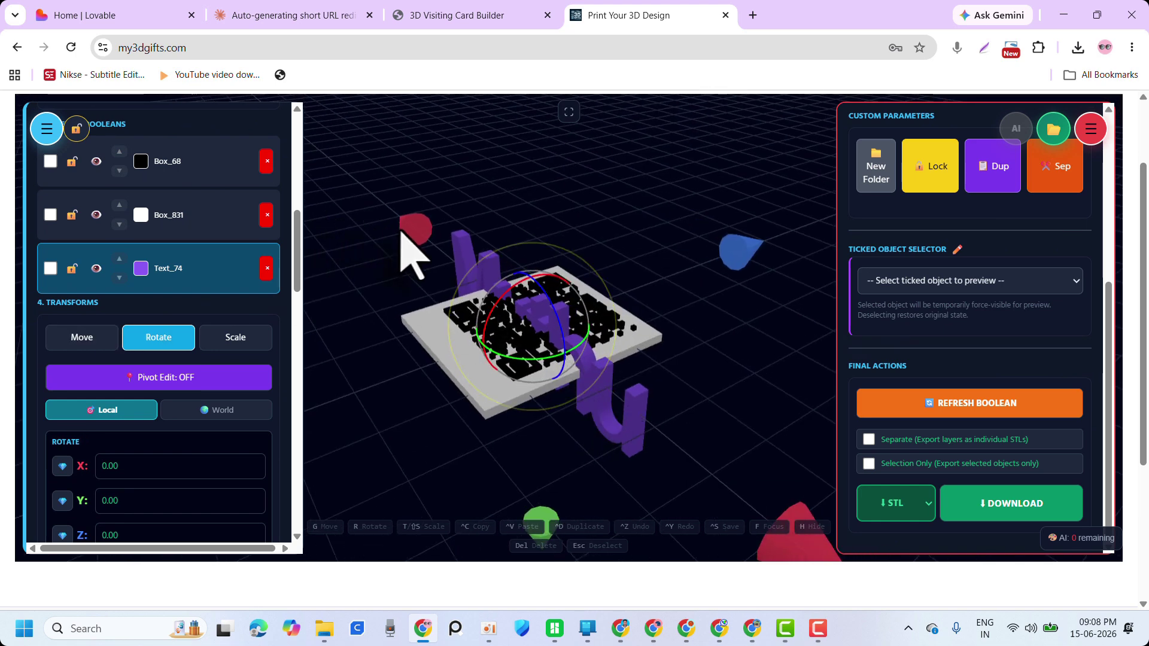
drag(417, 231, 381, 361)
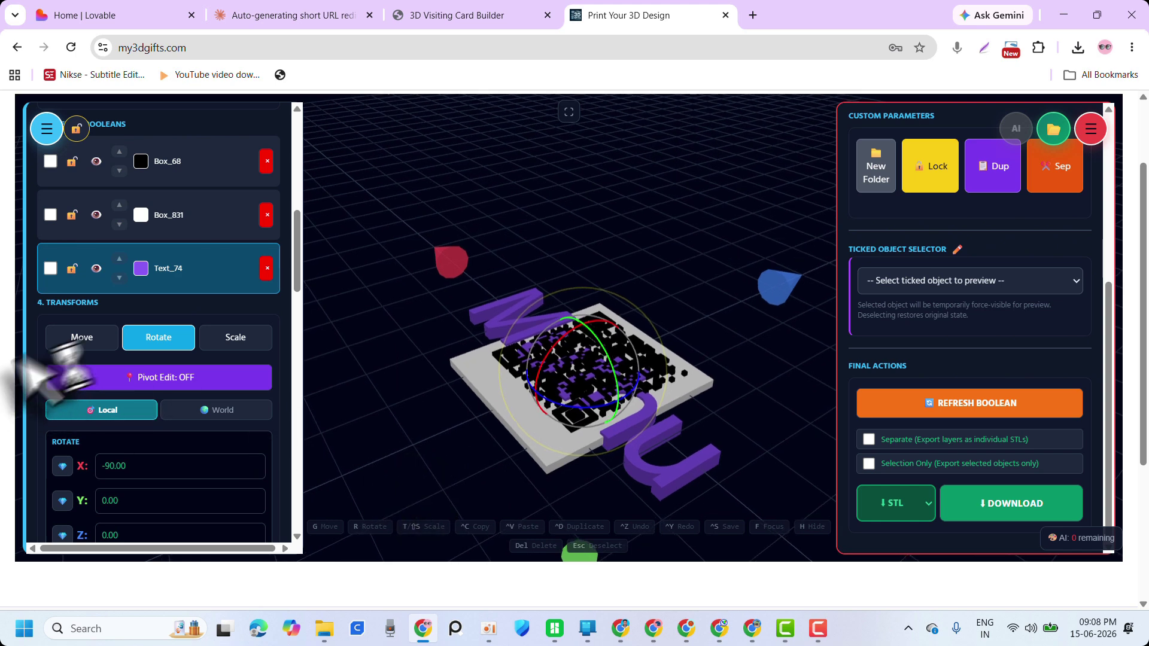
Move the name text into the plate's margin below the QR code and set its size to 10
click(82, 337)
scroll(128, 431, down, 5)
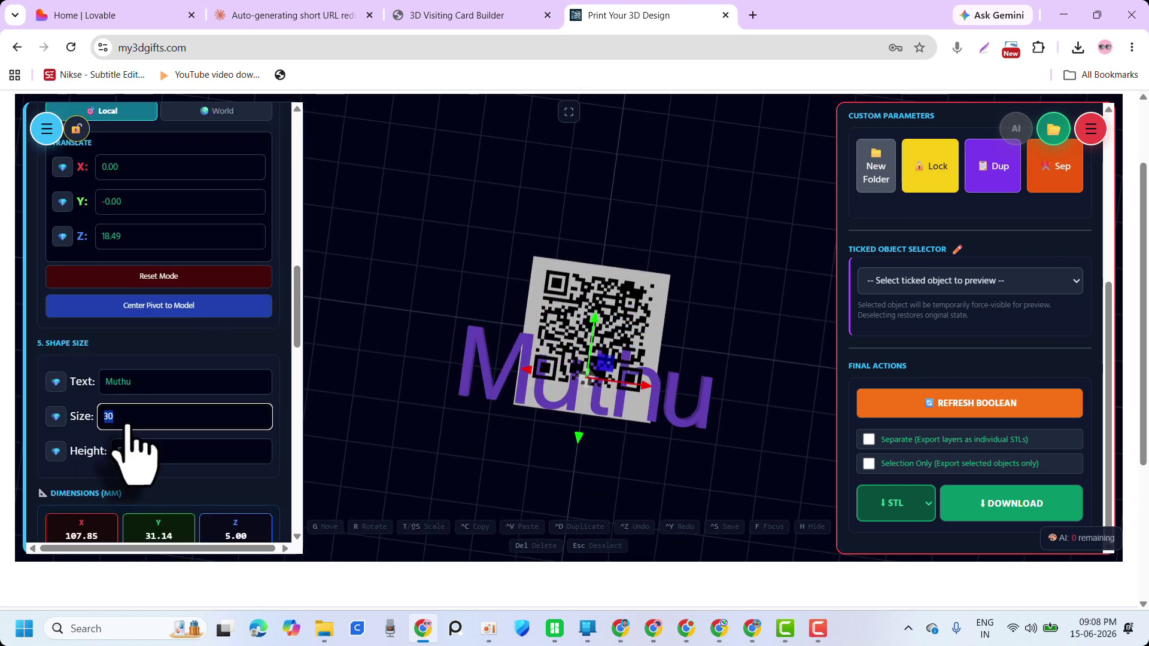
text(10)
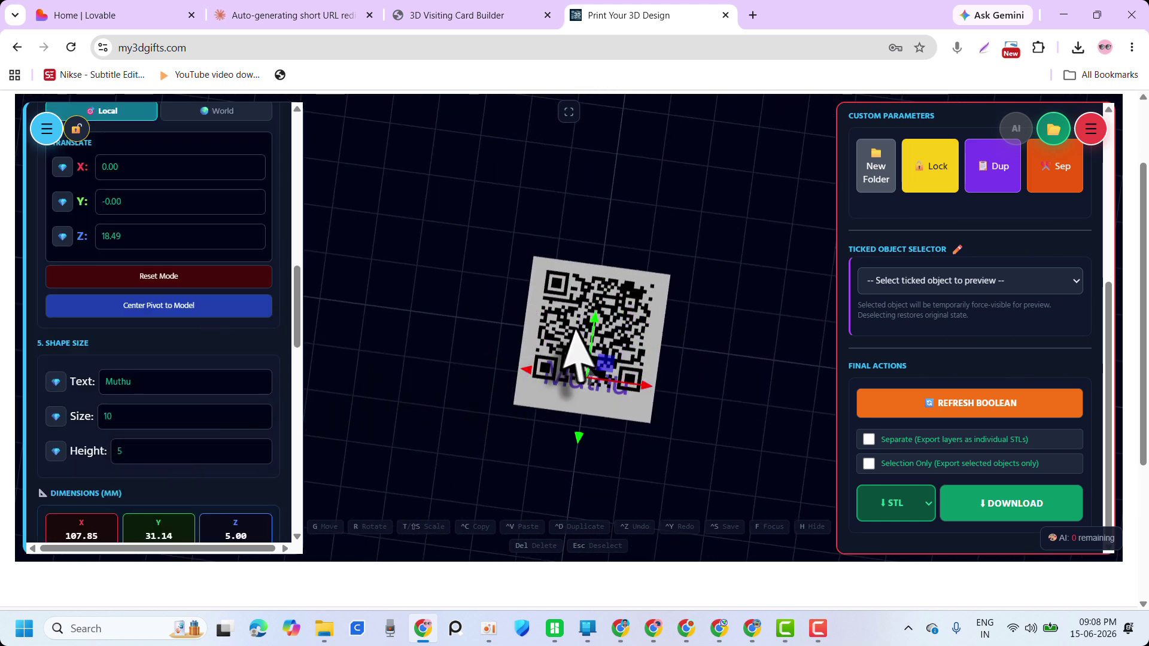
scroll(133, 269, down, 6)
Try the Gentilis Regular font on the name text and settle on a bold font
click(131, 250)
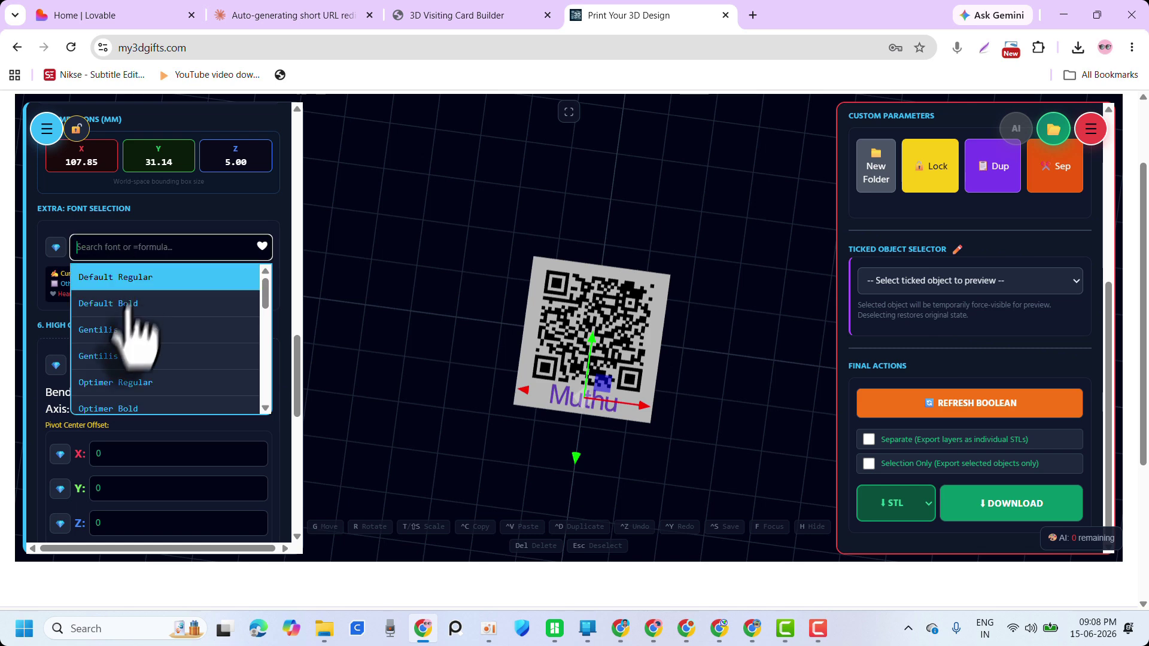
click(129, 333)
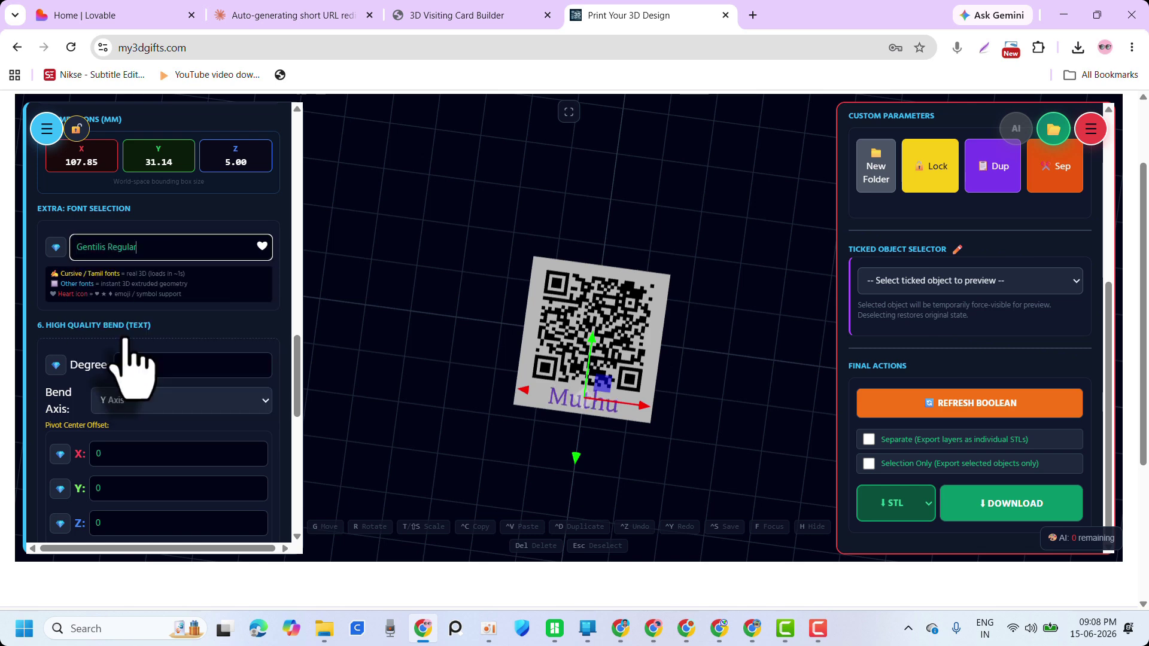
click(179, 263)
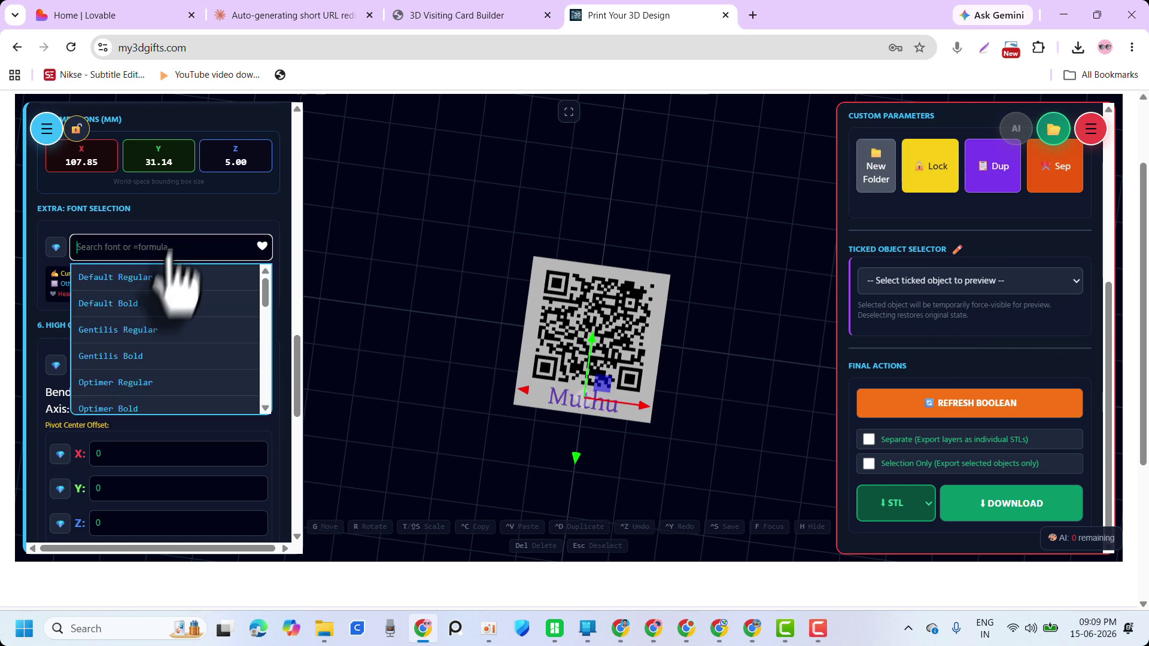
click(132, 354)
scroll(546, 422, up, 3)
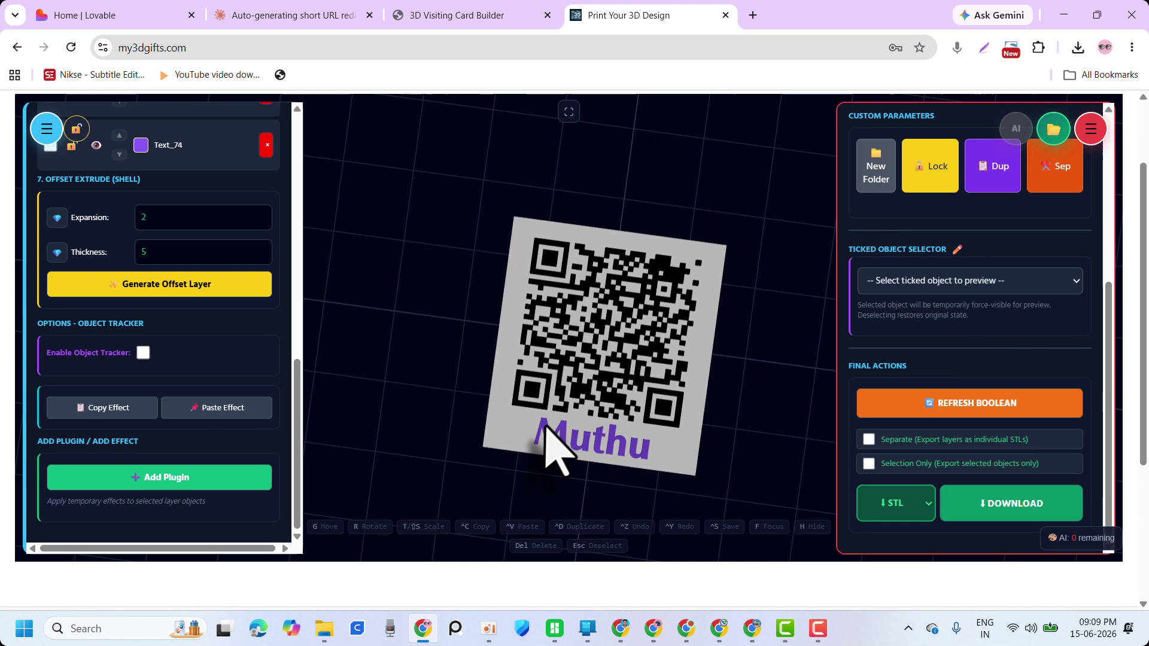
Recolour the name text near-black, RGB 10, 10, 10, to match the QR code
click(569, 446)
scroll(84, 262, up, 4)
click(141, 294)
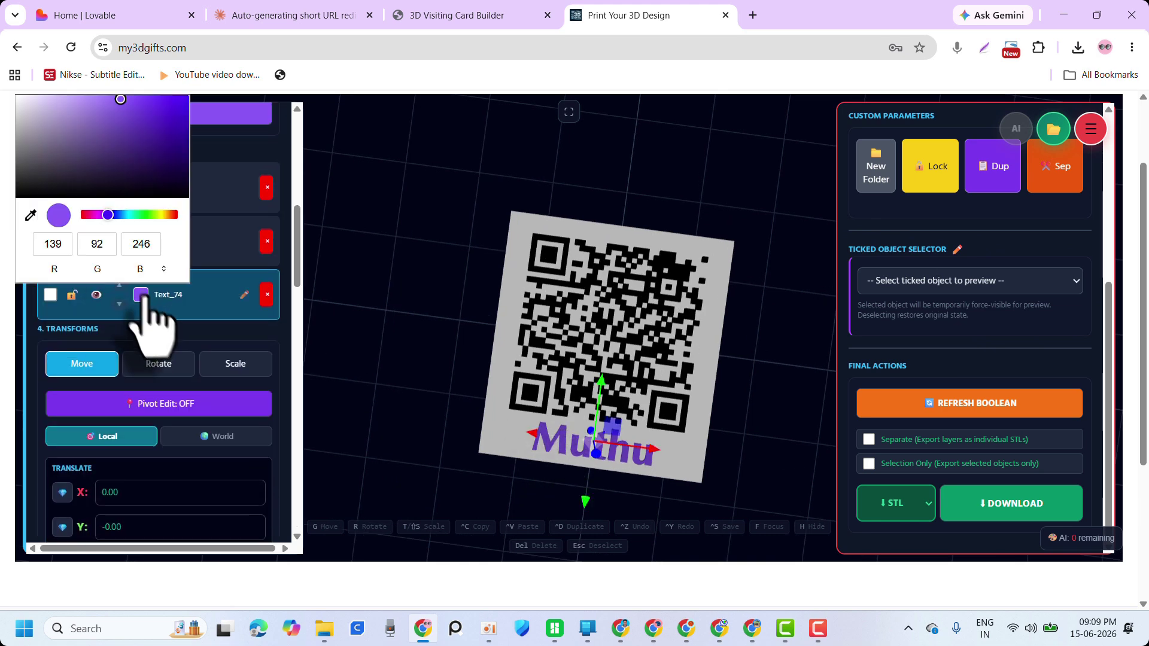
drag(113, 192, 4, 203)
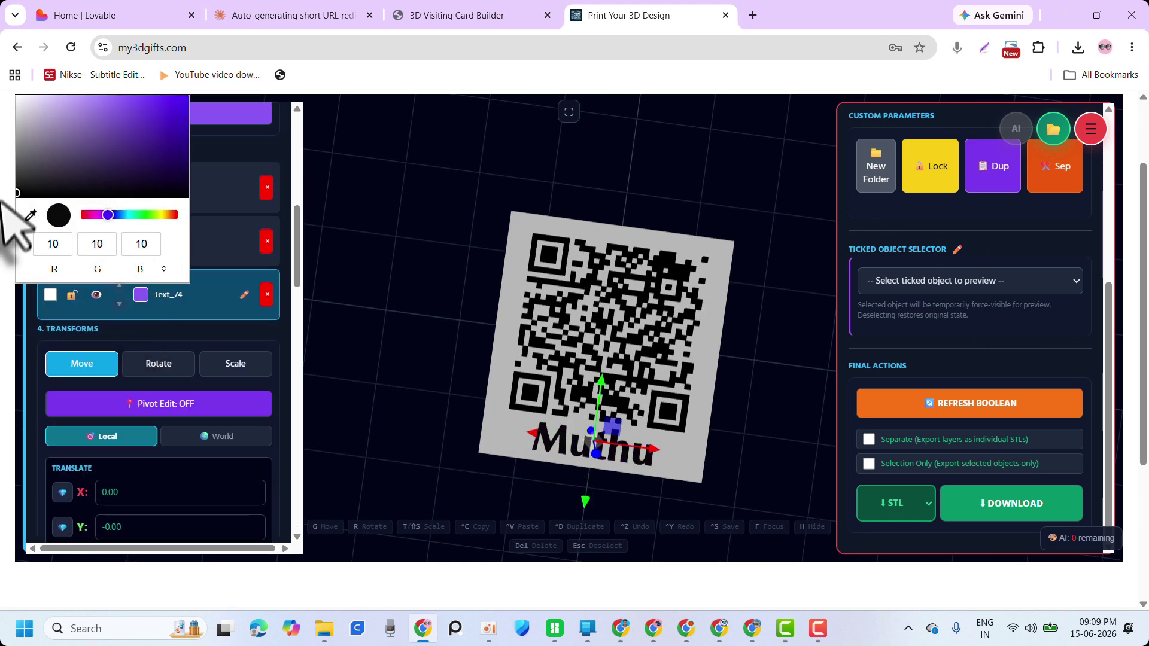
click(423, 282)
Look over the finished QR plate from several angles and switch the 3D editor to full screen
mouse_move(385, 333)
mouse_down()
mouse_move(398, 251)
mouse_move(405, 343)
mouse_up()
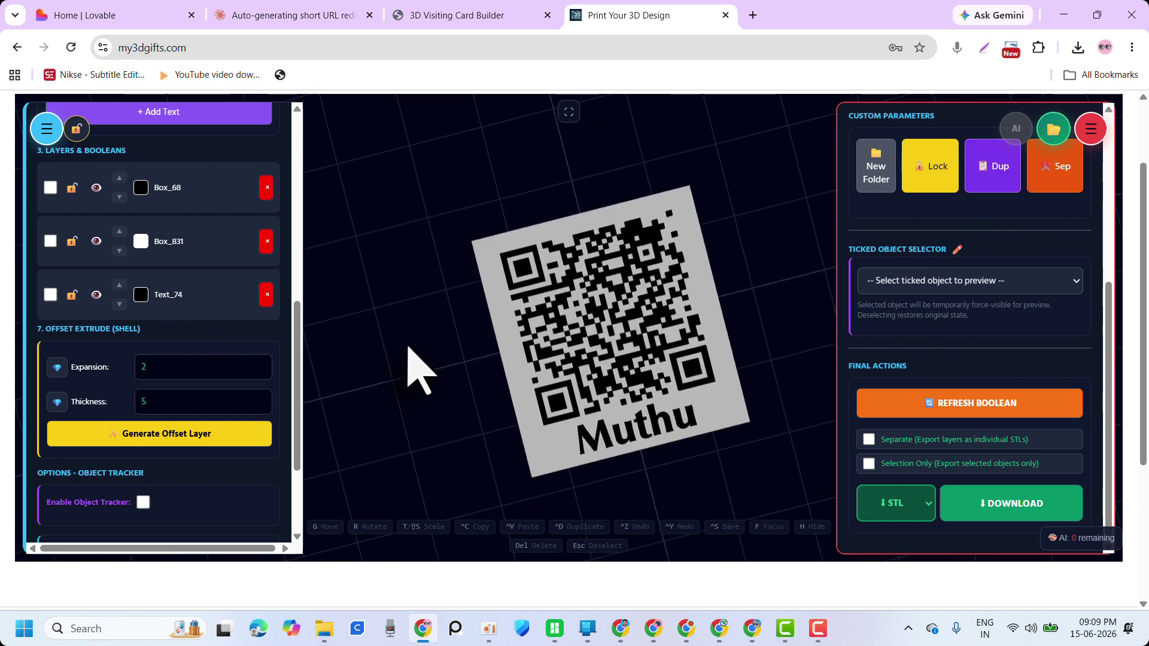
scroll(210, 325, up, 3)
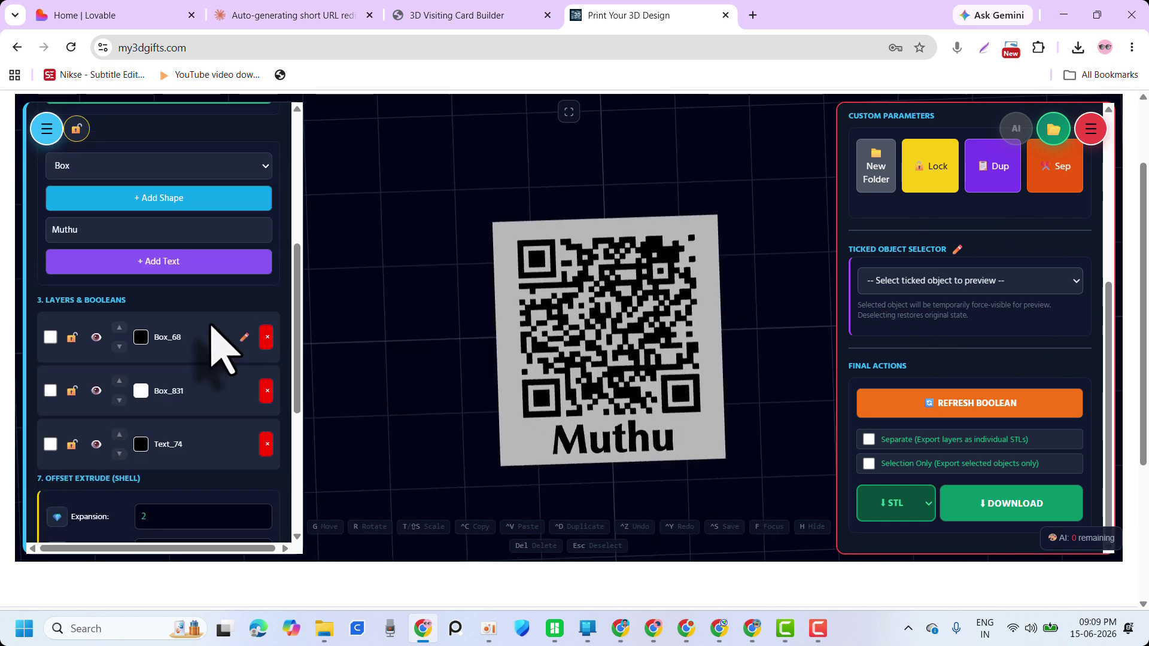
scroll(389, 209, up, 1)
click(568, 112)
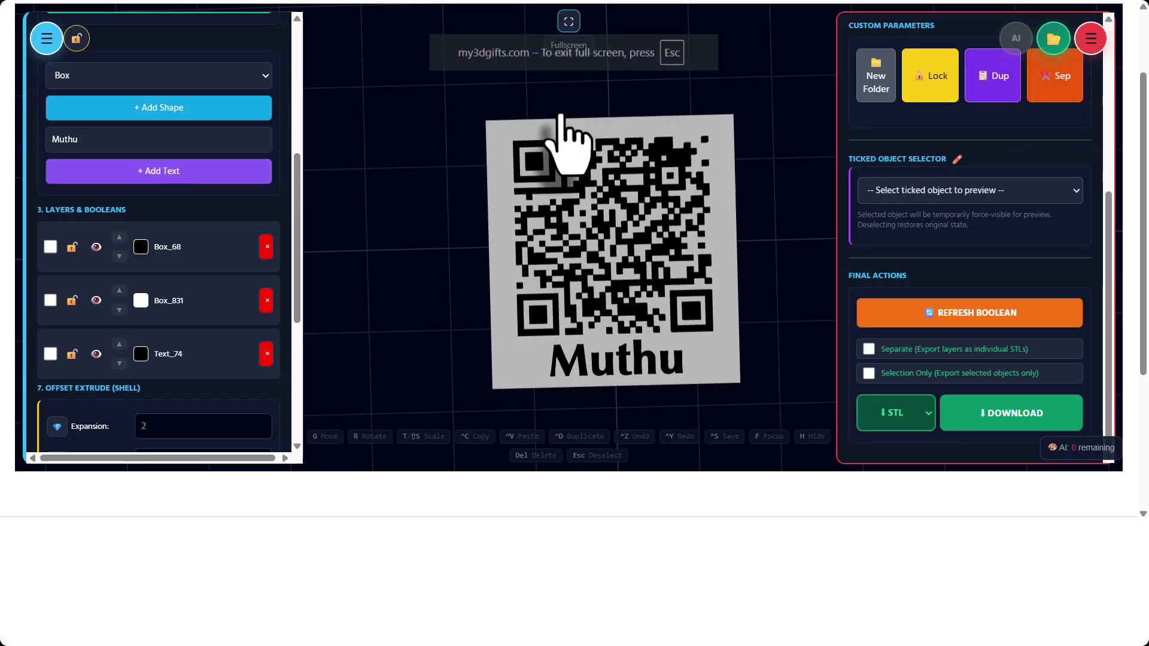
scroll(412, 395, down, 2)
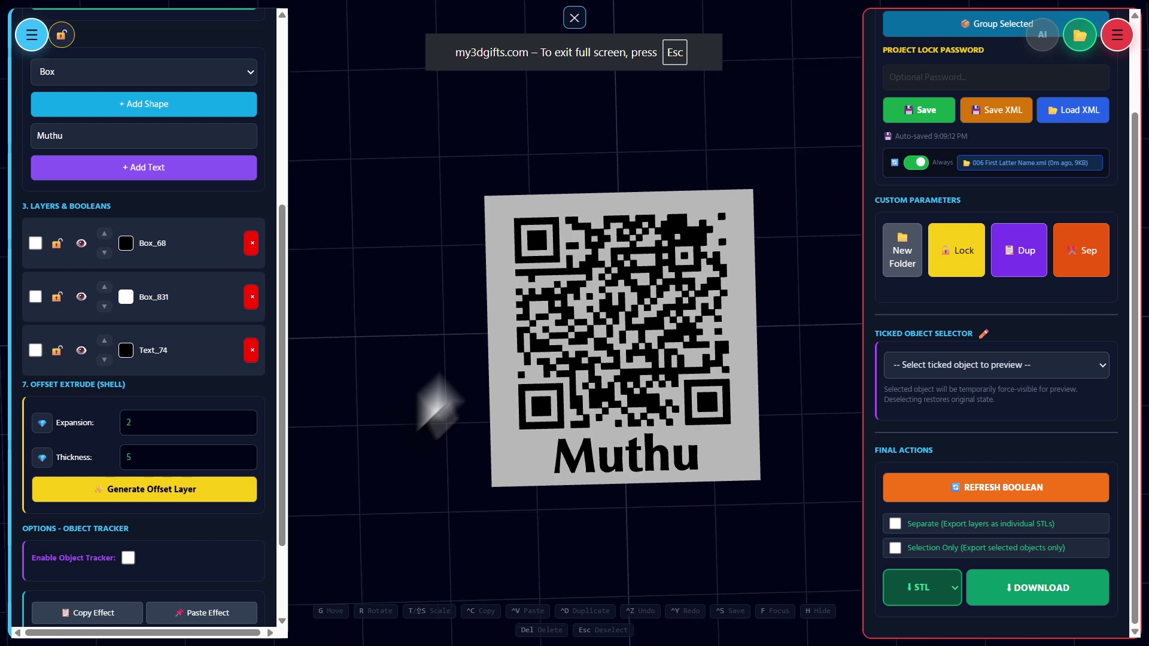
Add a cylinder to the scene and set its radius to 2
scroll(154, 258, up, 5)
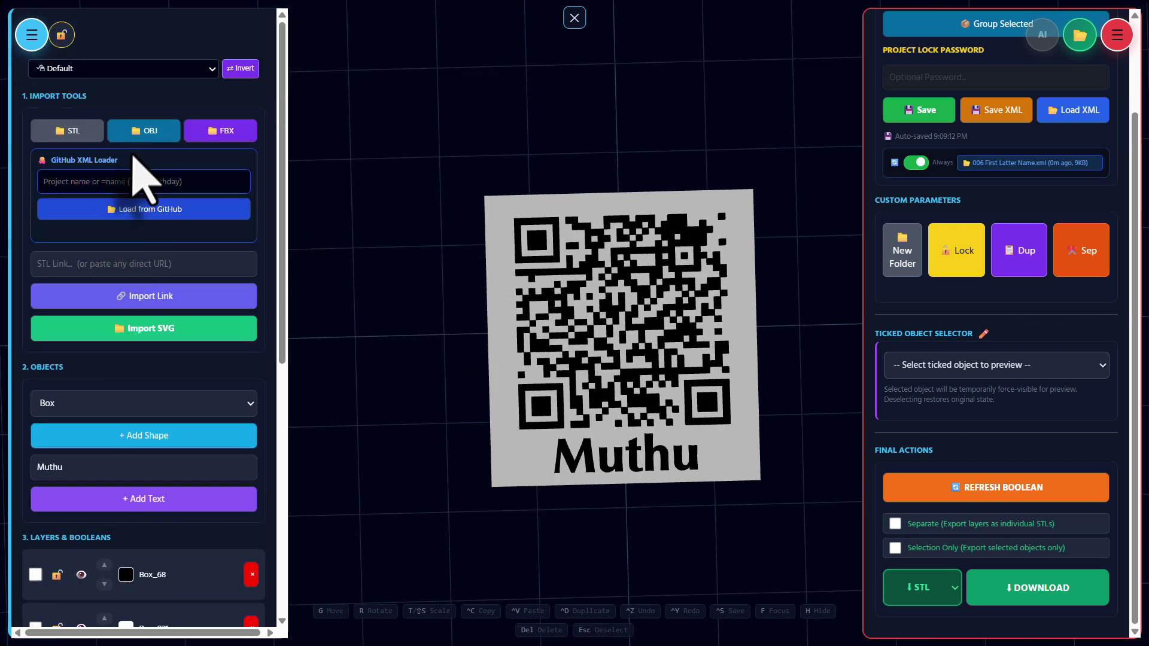
scroll(143, 276, down, 1)
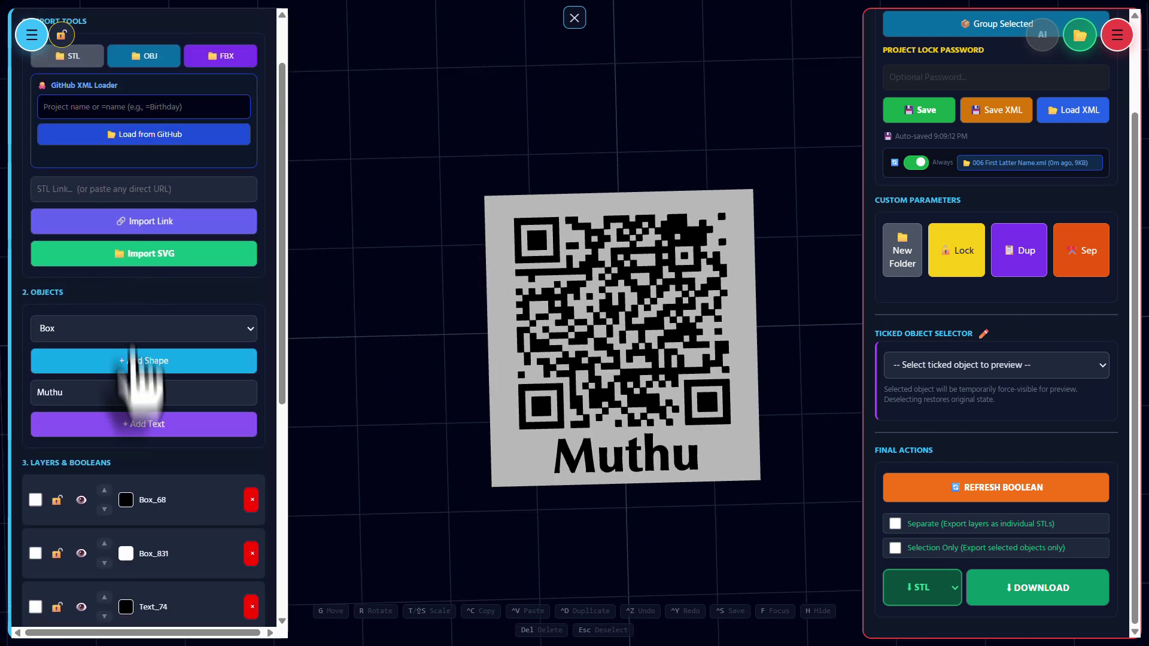
click(136, 330)
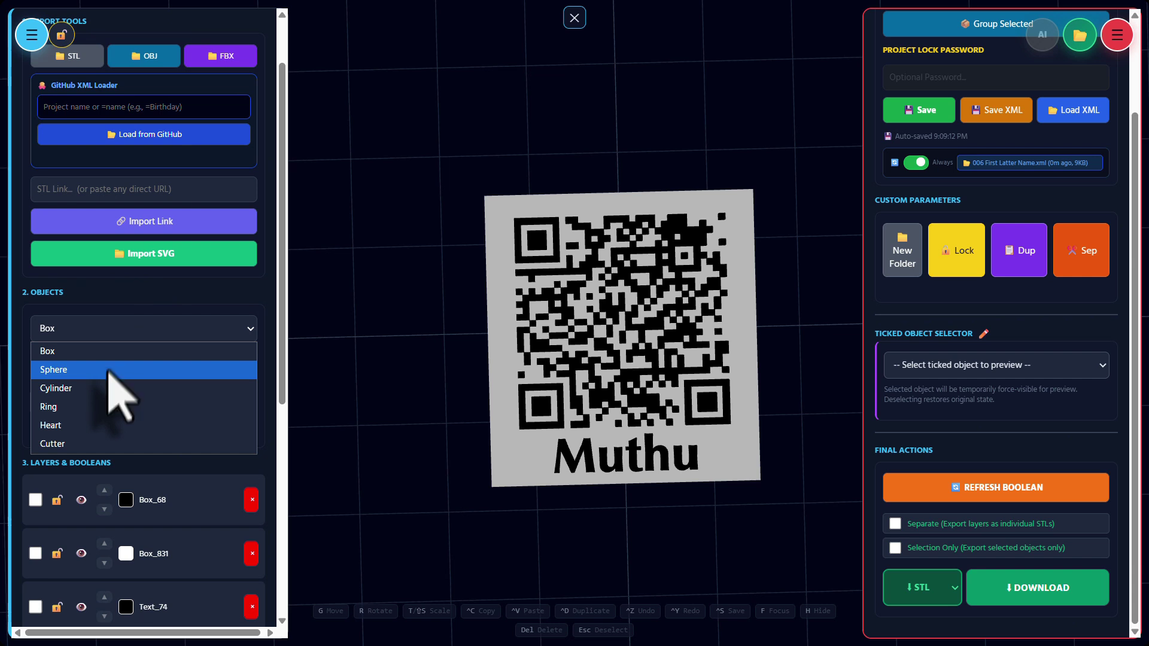
click(111, 388)
click(139, 364)
scroll(134, 388, down, 8)
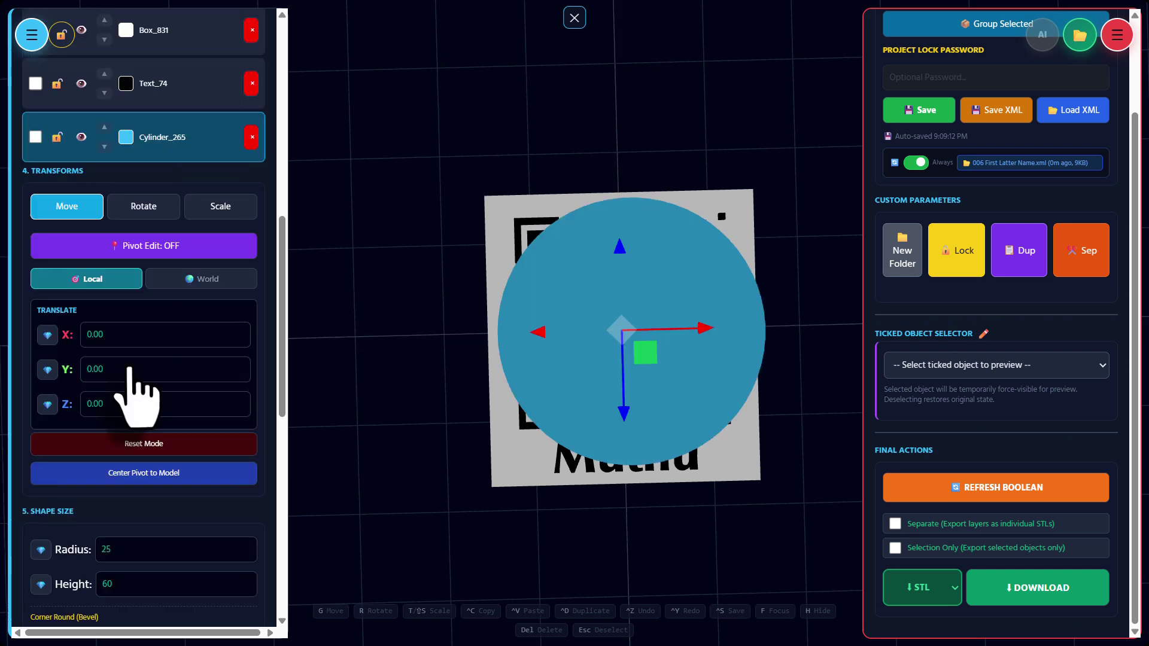
scroll(129, 371, down, 2)
click(124, 402)
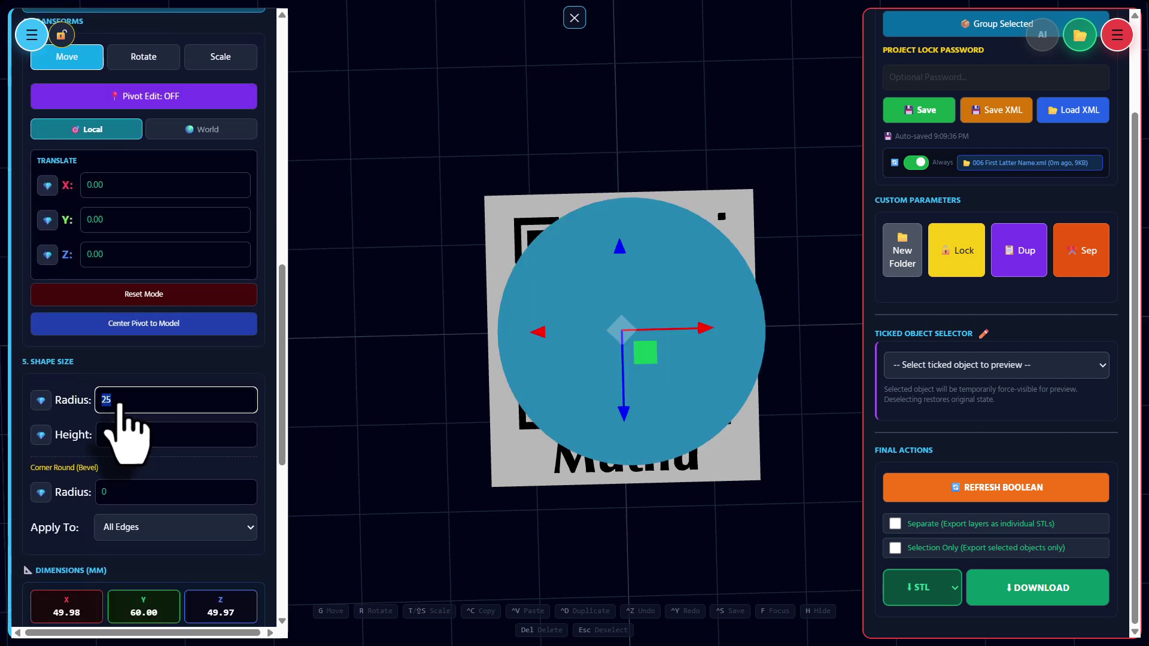
key(Return)
Move the cylinder to the plate's upper-left corner beside the QR code, at about X -25.26 and Z -27.7
drag(697, 329, 603, 340)
drag(521, 422, 520, 301)
drag(610, 221, 592, 227)
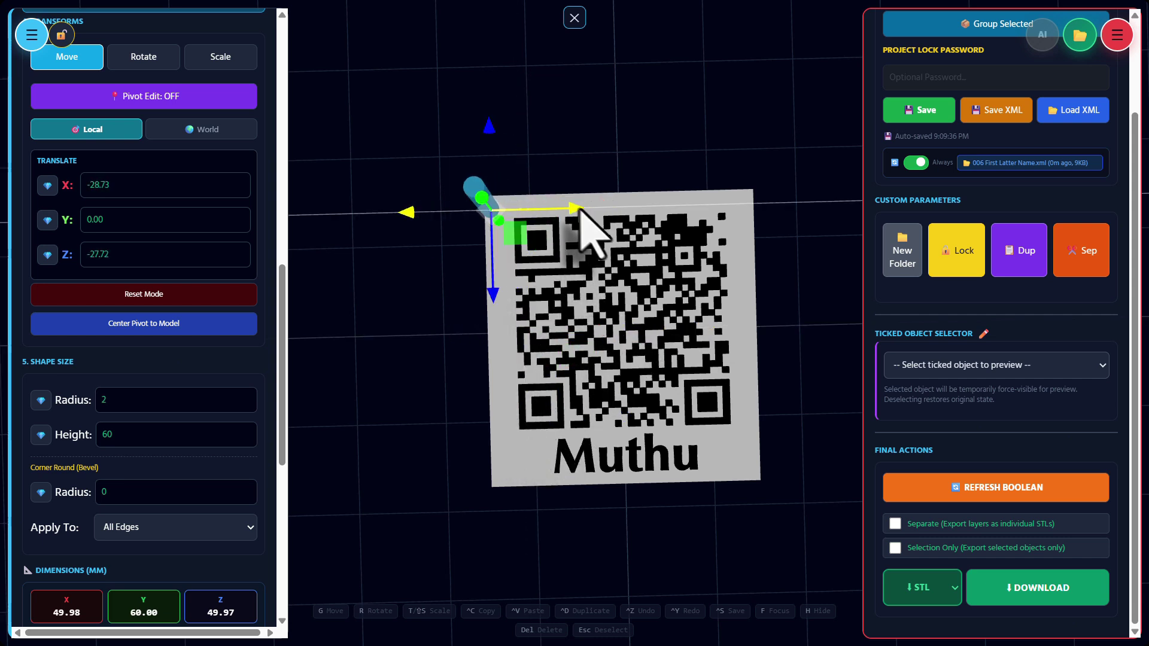
Group the white plate and the cylinder with the Sub operation to cut a round hole in the plate's corner
scroll(197, 275, up, 4)
scroll(188, 267, up, 3)
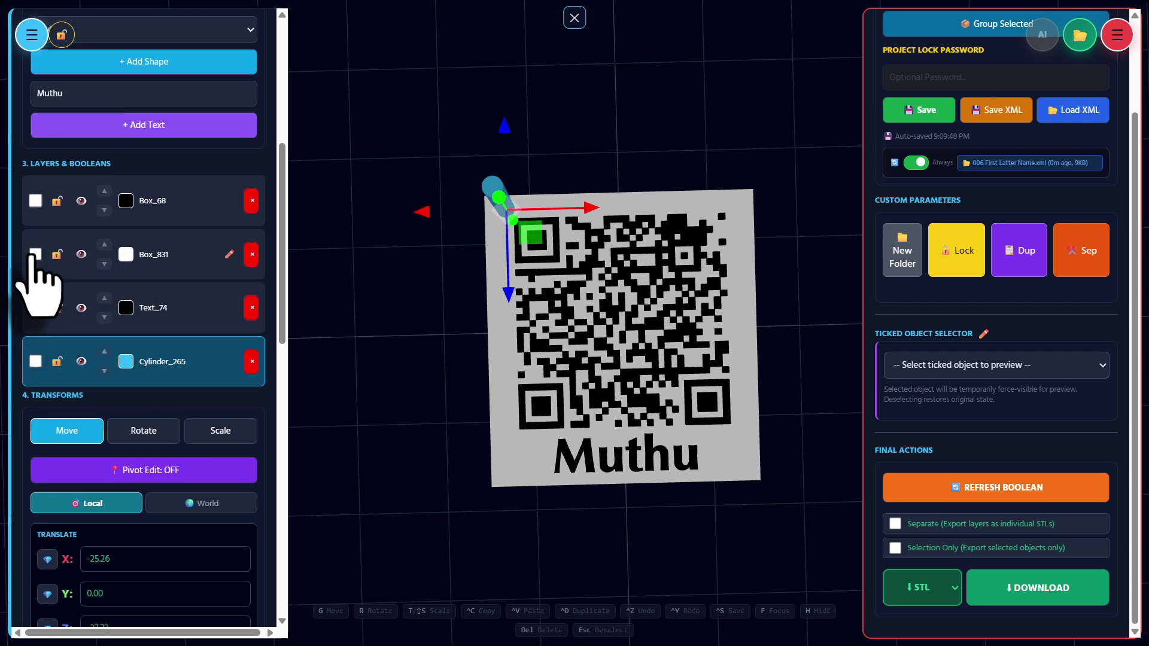
click(35, 253)
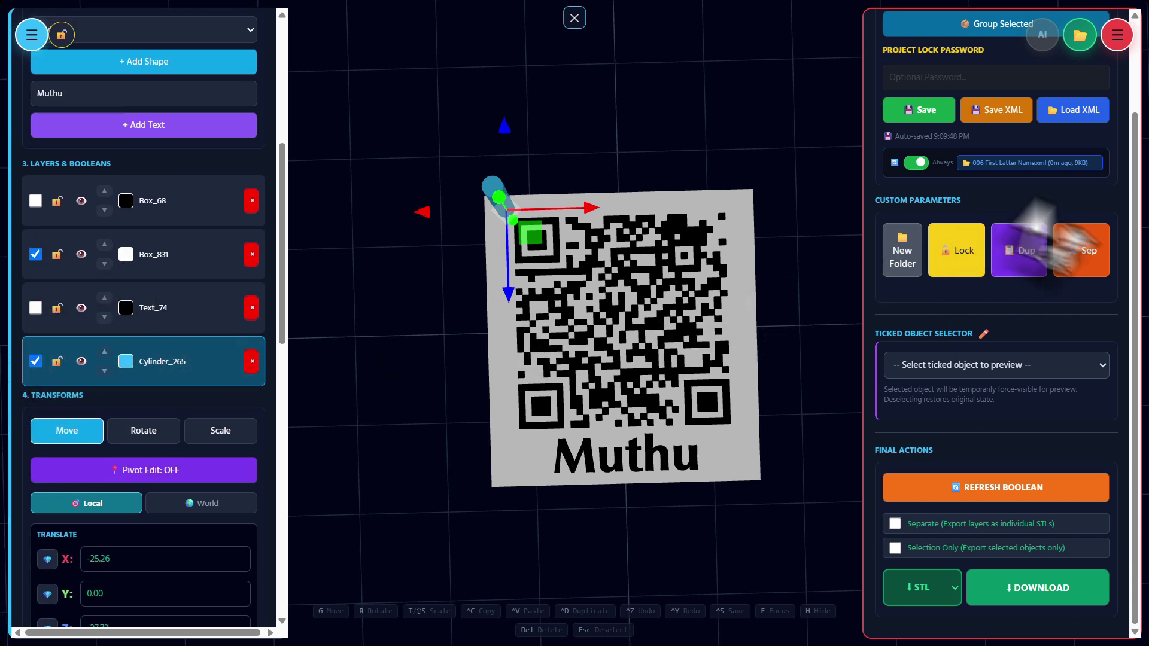
scroll(1032, 192, up, 2)
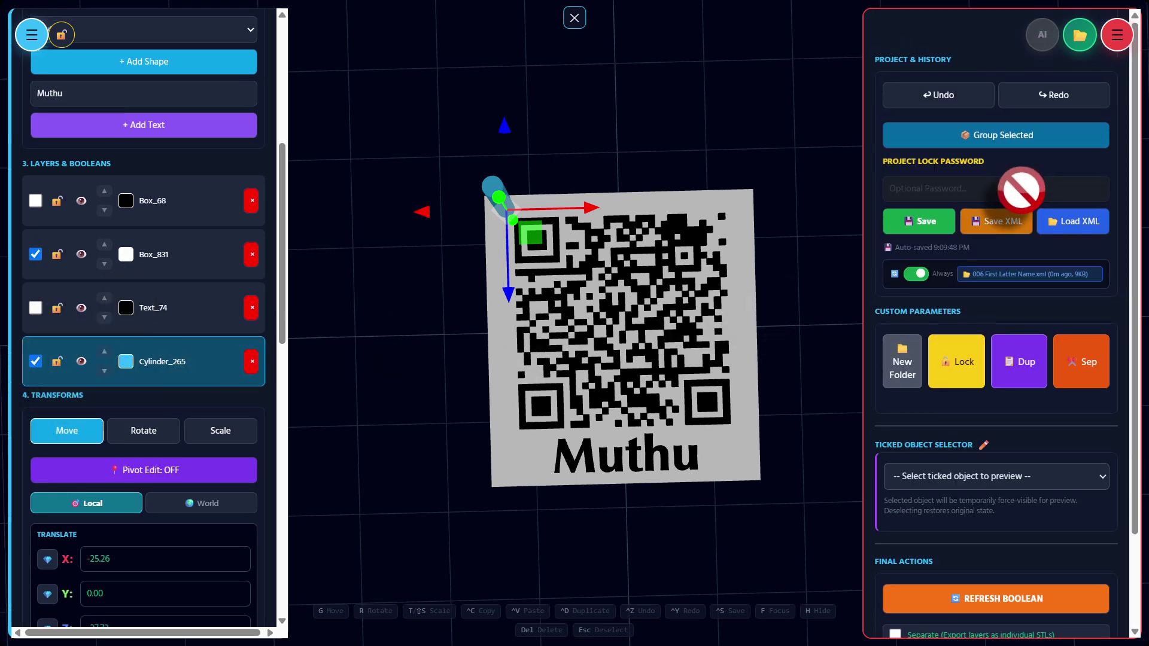
click(1017, 143)
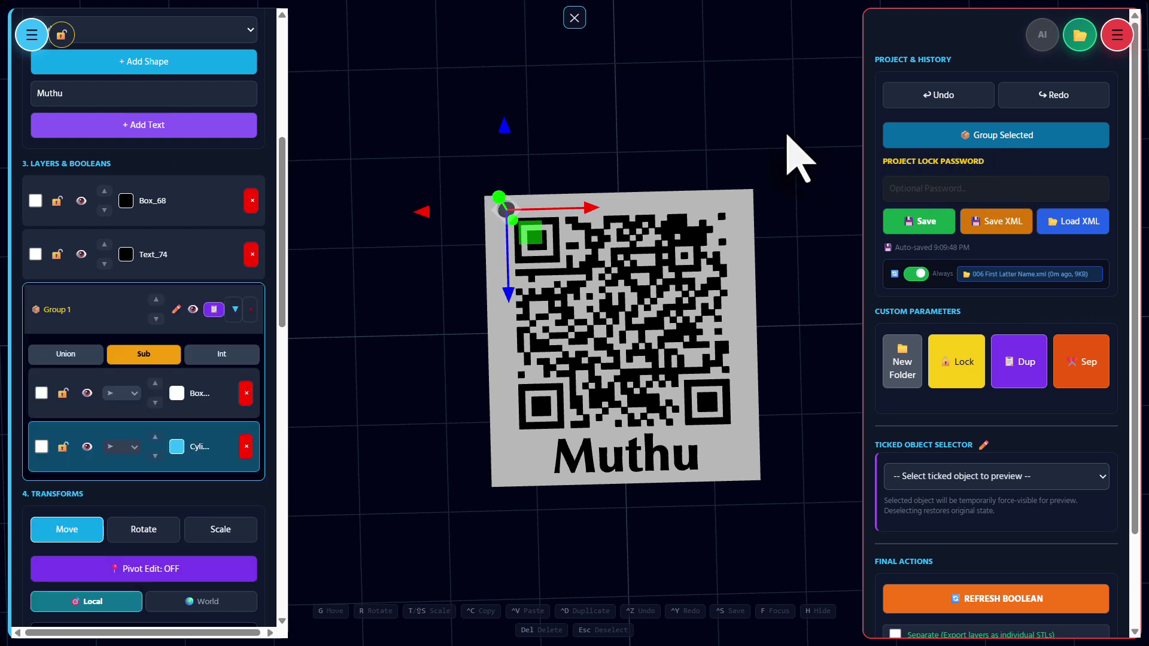
drag(788, 135, 745, 216)
click(772, 150)
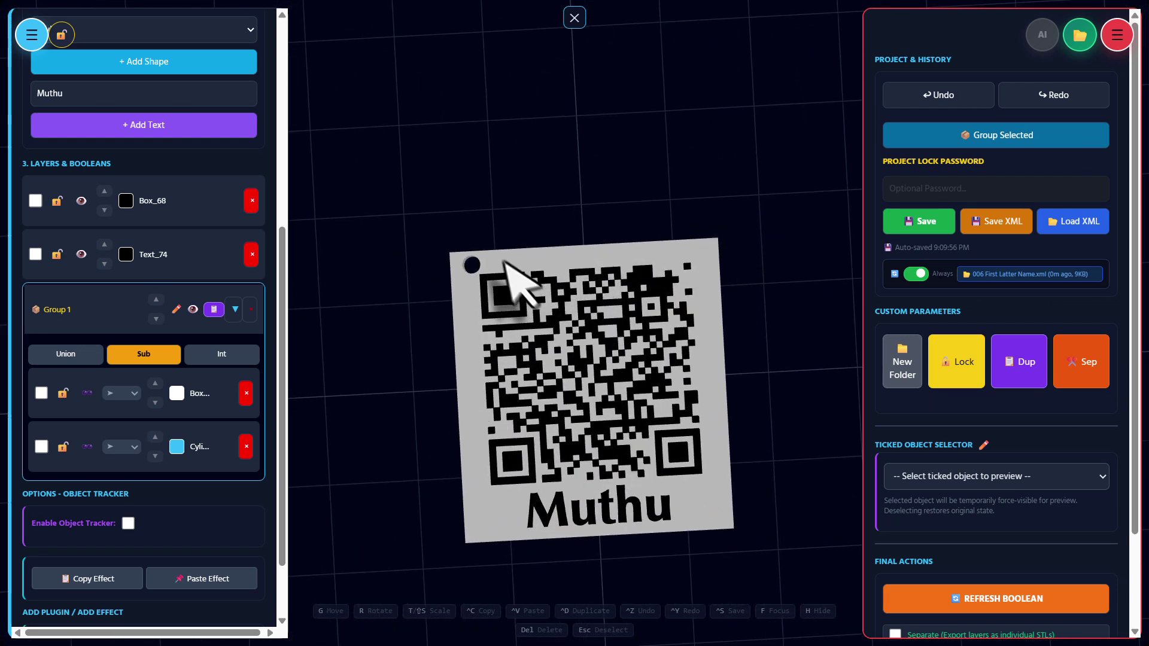
click(176, 446)
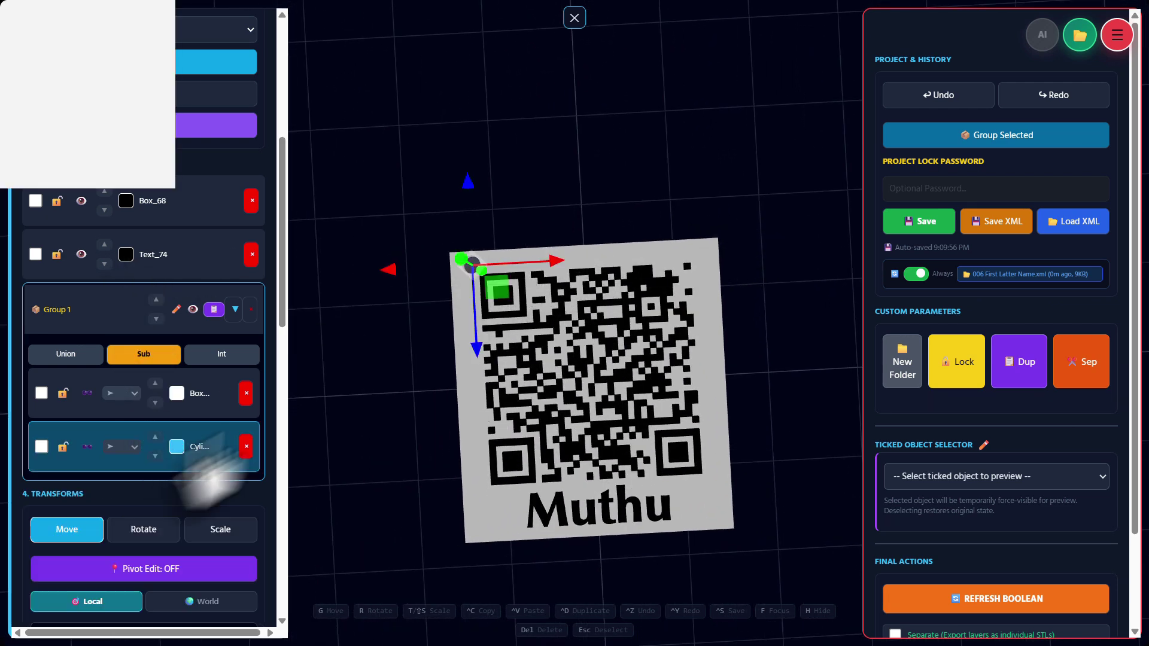
click(479, 371)
click(480, 370)
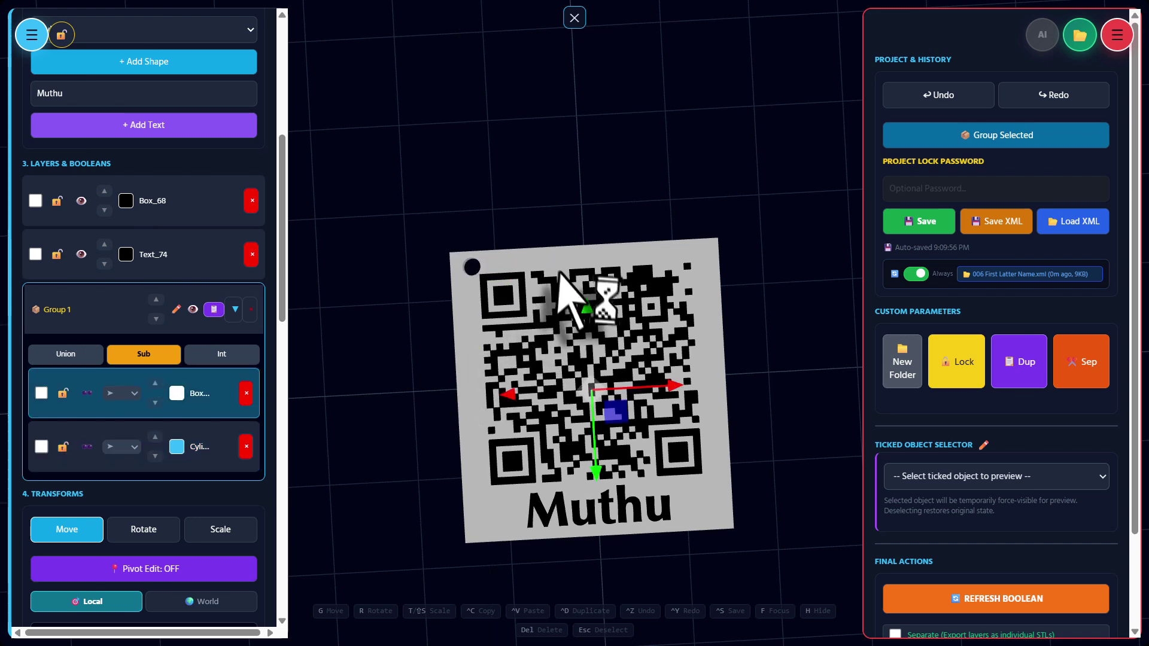
click(603, 192)
Export the design as an STL file and inspect both faces of the tag in 3D Viewer
scroll(704, 256, down, 2)
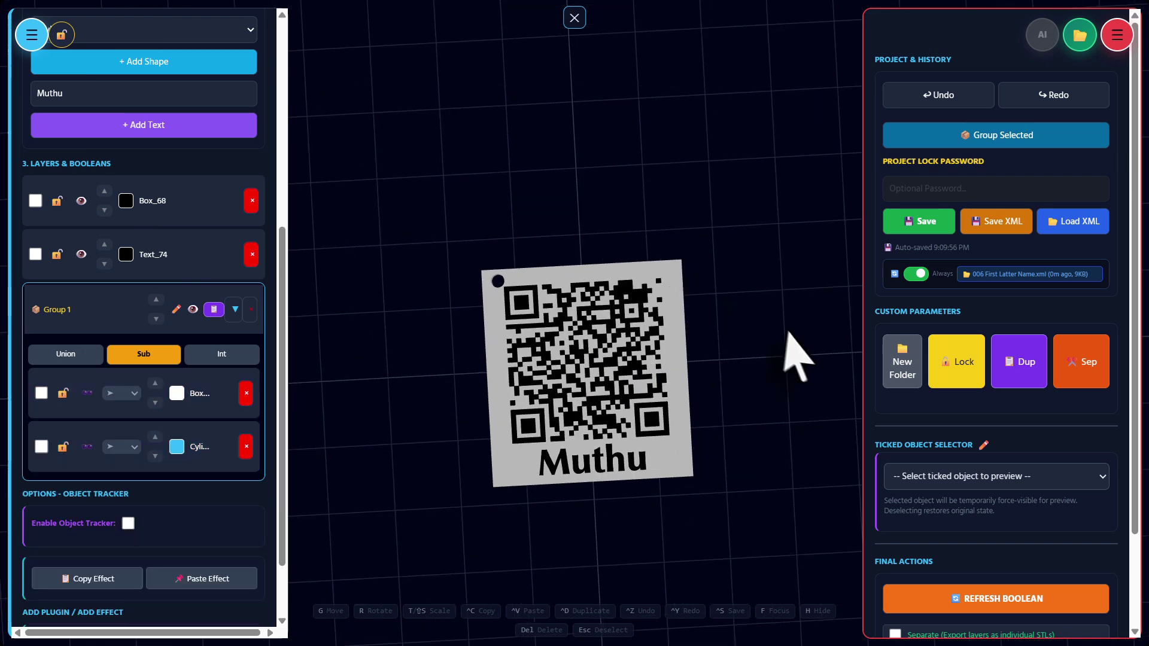
scroll(993, 455, down, 1)
scroll(996, 467, down, 3)
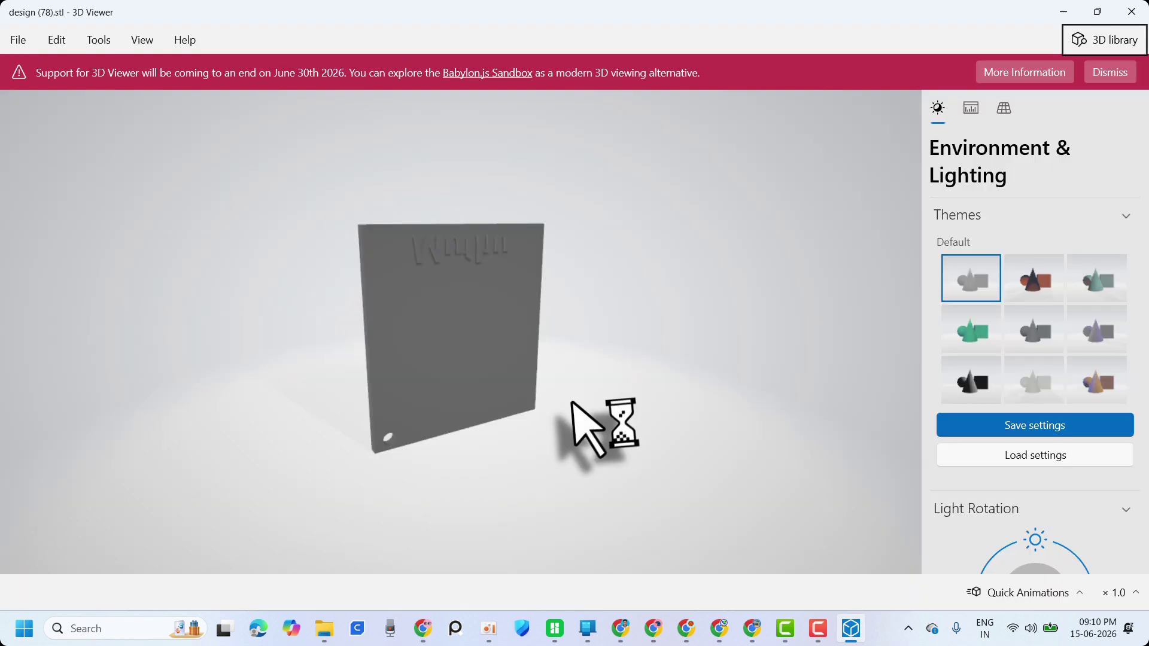
drag(761, 220, 764, 249)
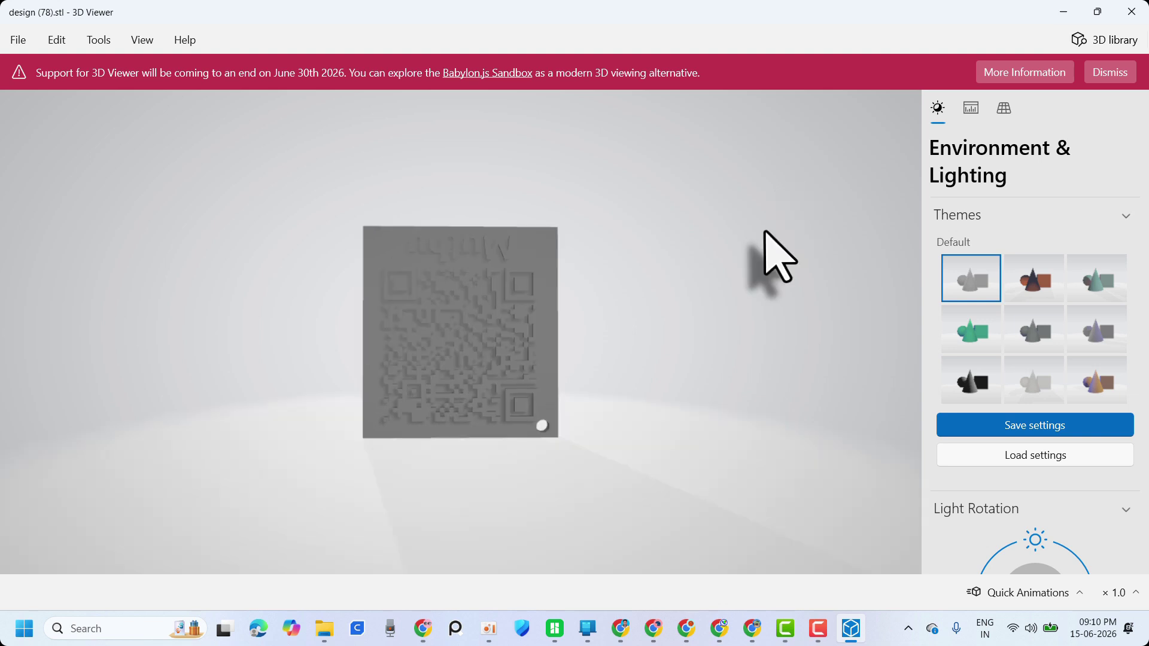
click(1063, 12)
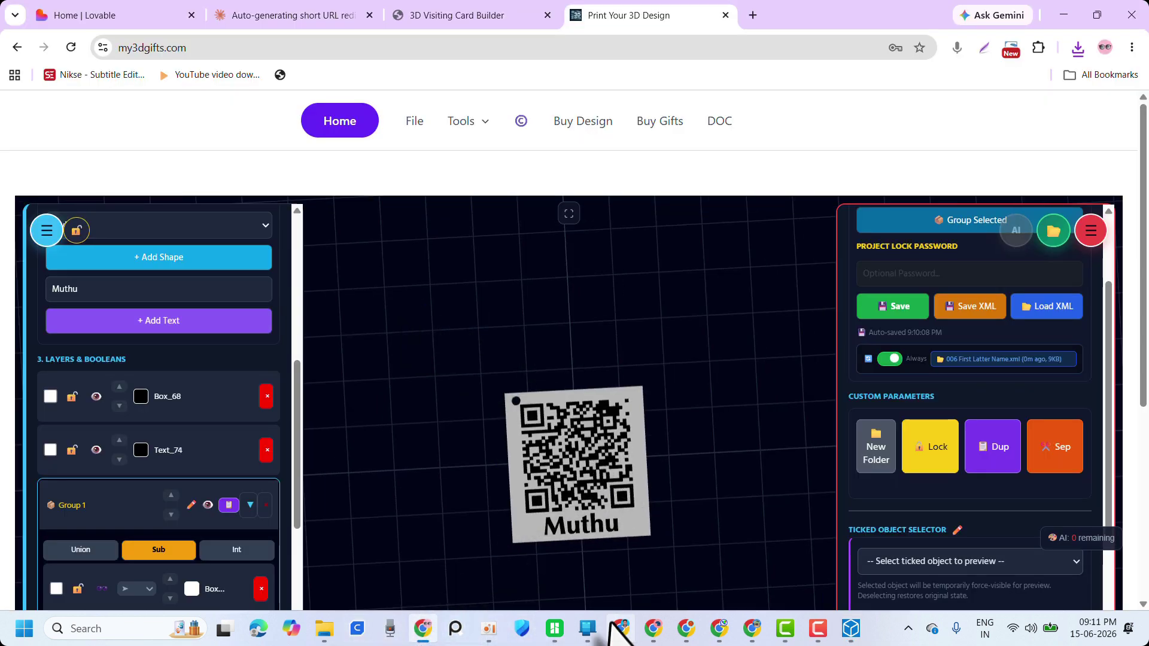
Copy the visiting card's full link from the card builder in the other Chrome window and open it in a new tab
click(628, 538)
double_click(367, 443)
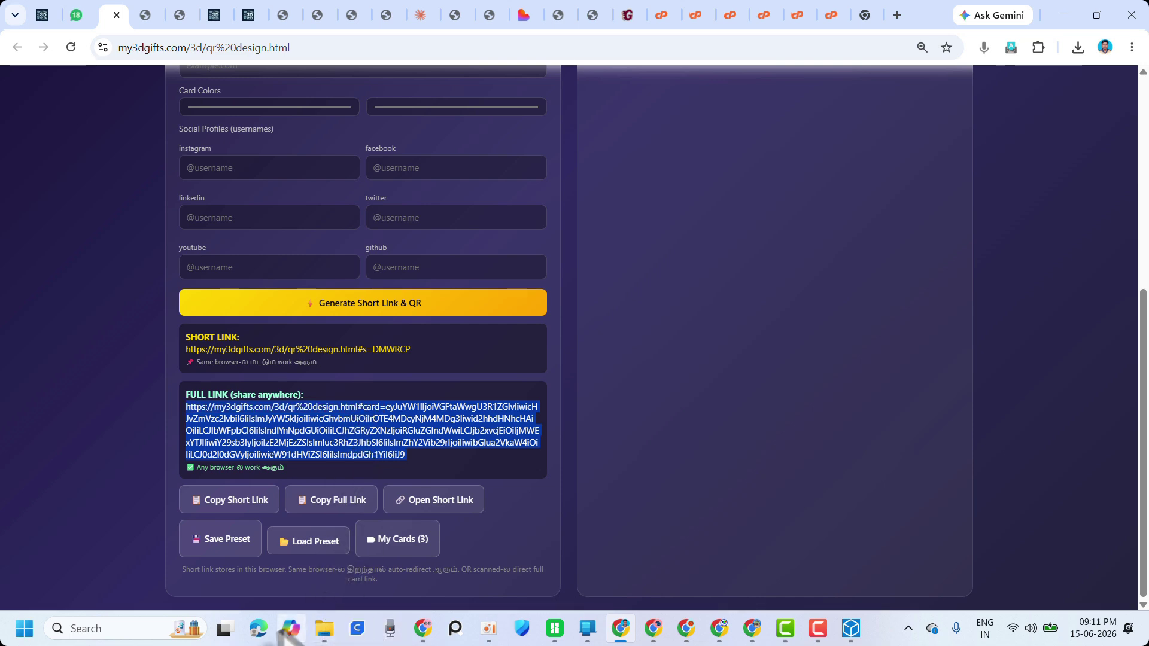
click(423, 629)
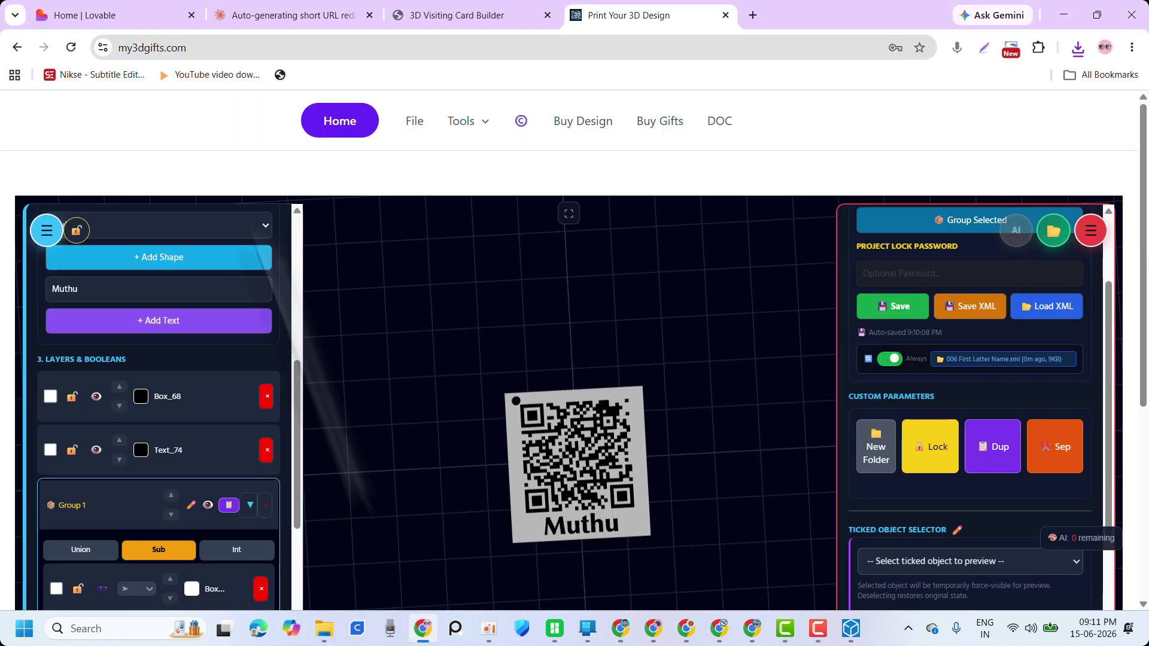
click(752, 15)
key(ctrl+v)
key(Return)
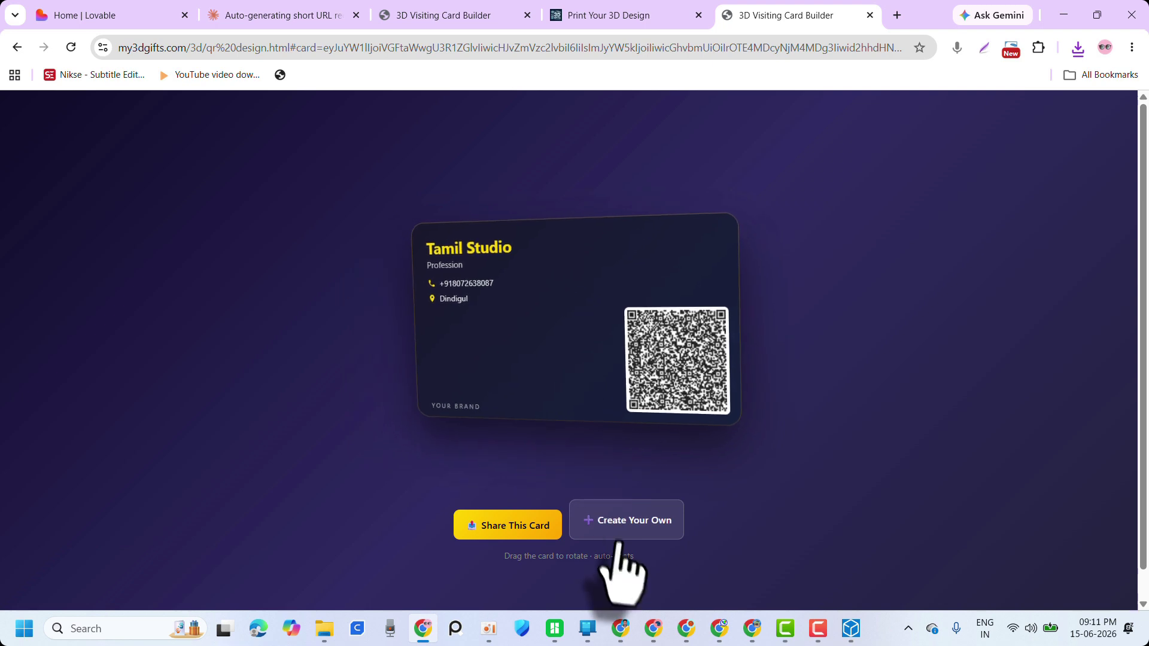
View the blank visiting card builder linked from the shared card and return to the card
click(616, 523)
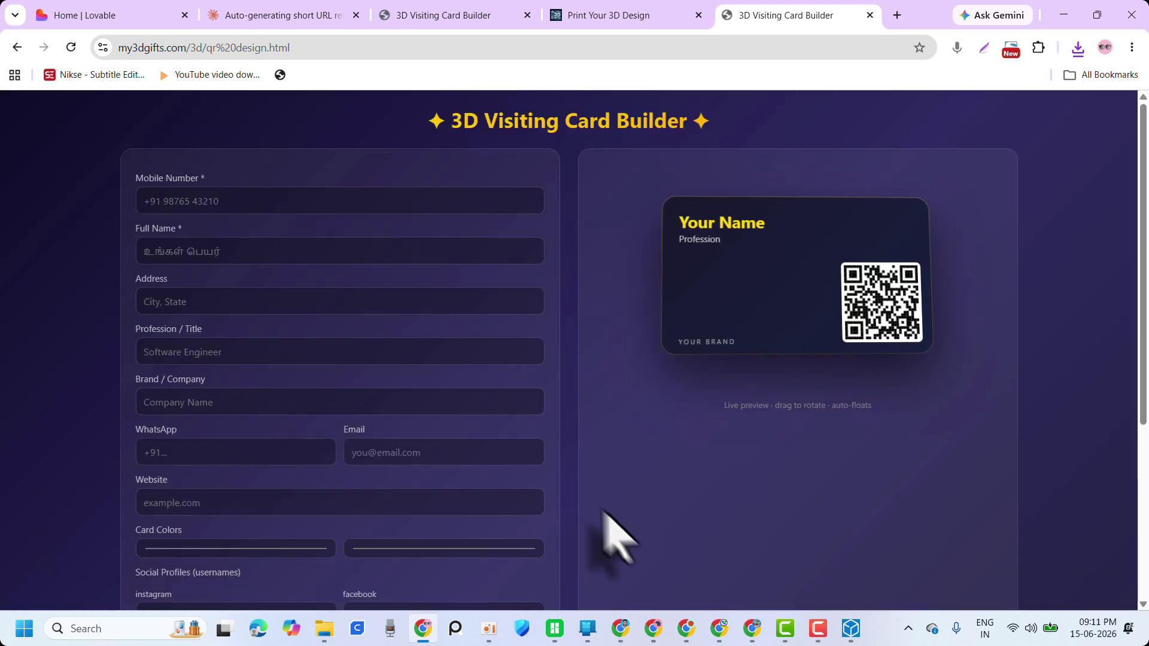
click(18, 47)
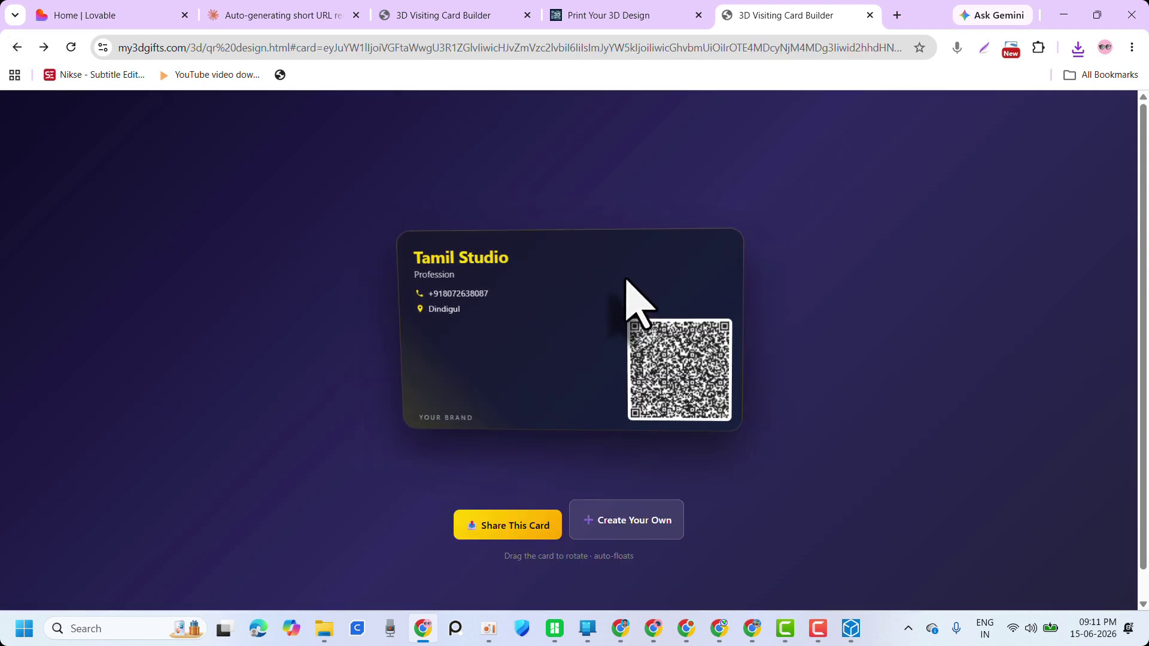